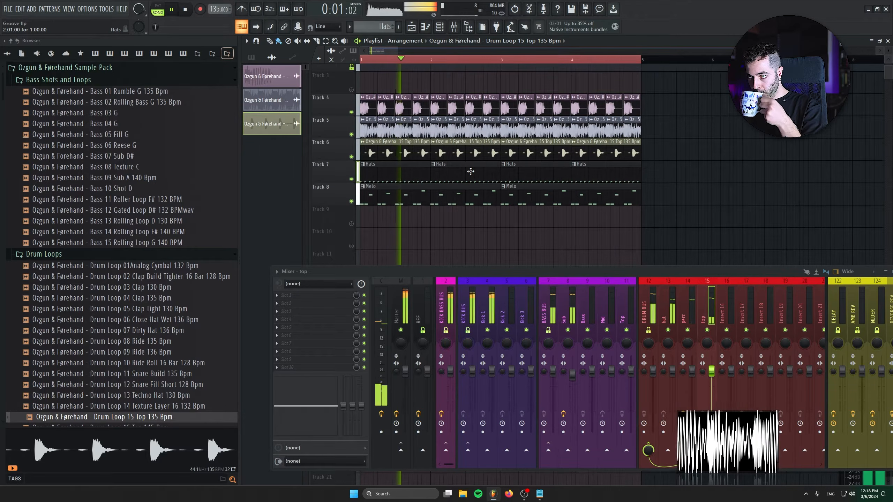
# - Stop playback, show the 16th Hat sampler settings and mute the Agus Zack HiHat 04 and Perc 05 channels
pyautogui.press('space')
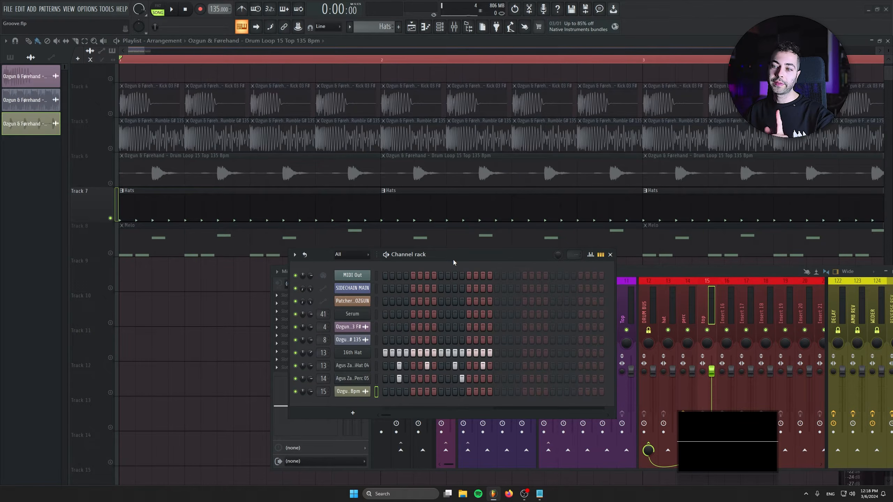
pyautogui.click(351, 353)
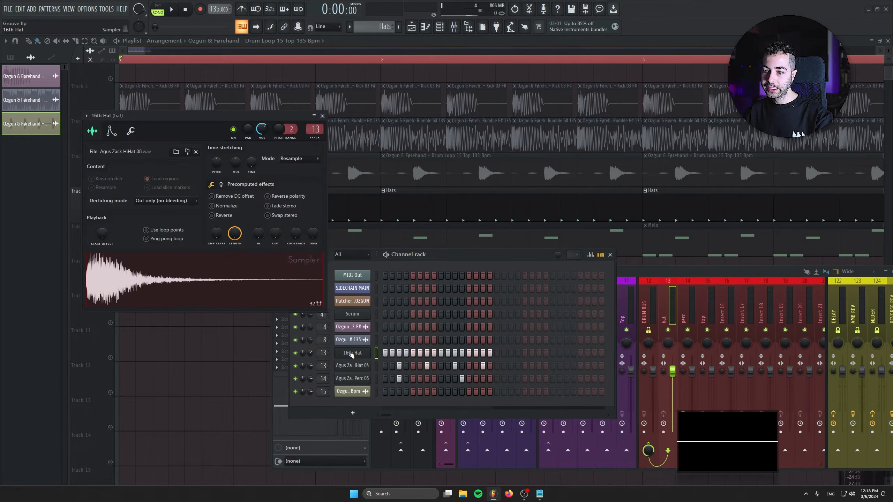
pyautogui.moveTo(249, 118); pyautogui.dragTo(242, 192)
pyautogui.moveTo(434, 248); pyautogui.dragTo(423, 203)
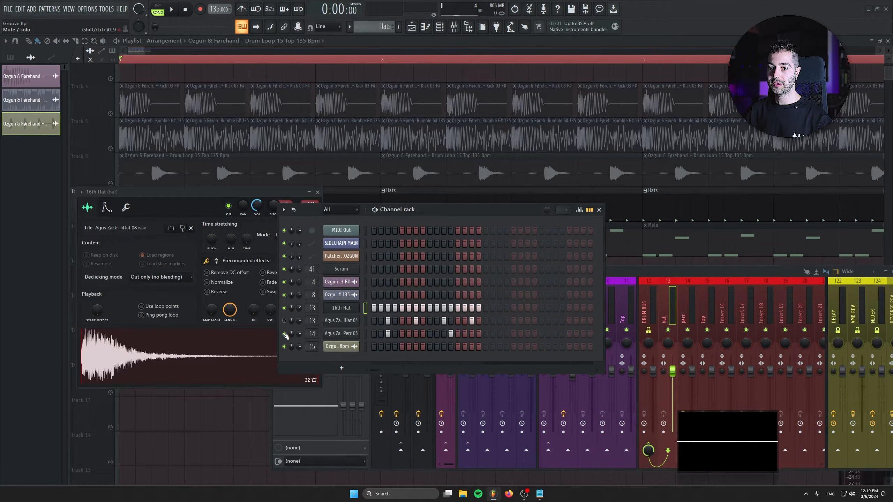
pyautogui.moveTo(200, 195); pyautogui.dragTo(317, 178)
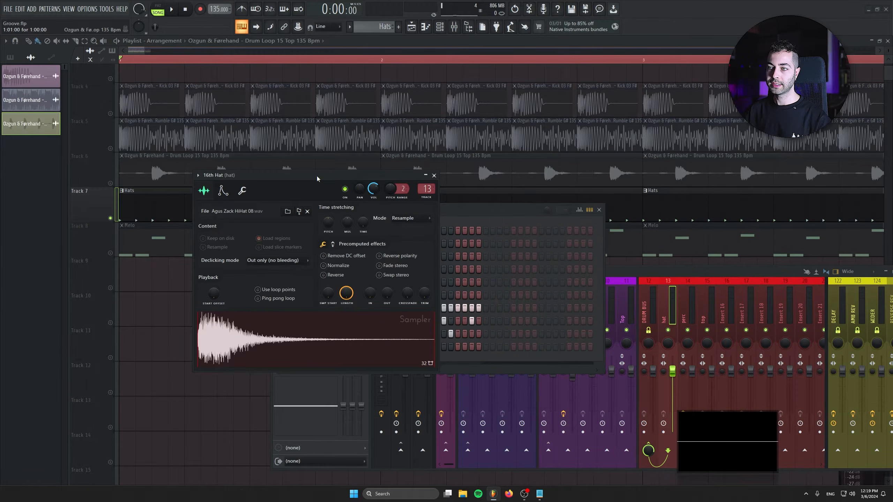
pyautogui.moveTo(457, 210); pyautogui.dragTo(463, 209)
# - Open the 16th Hat pattern in the piano roll and listen to the unprocessed hats
pyautogui.rightClick(348, 312)
pyautogui.click(378, 308)
pyautogui.moveTo(272, 172); pyautogui.dragTo(545, 121)
pyautogui.press('space')
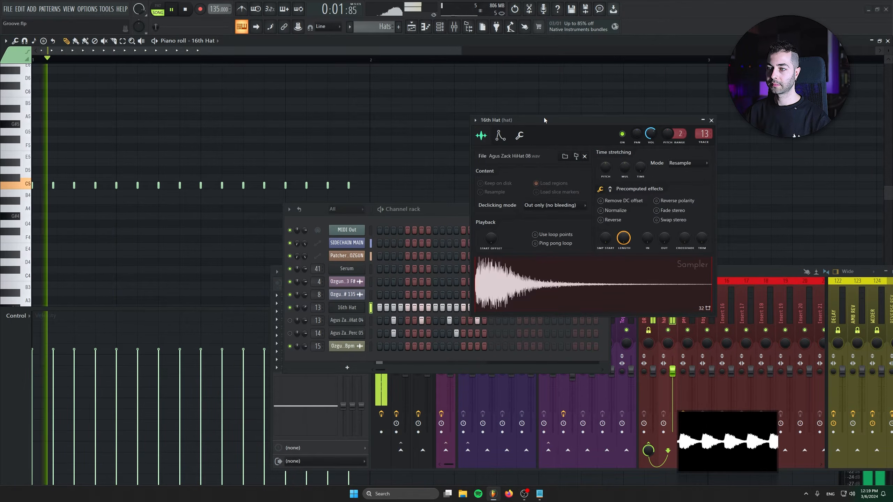
pyautogui.press('space')
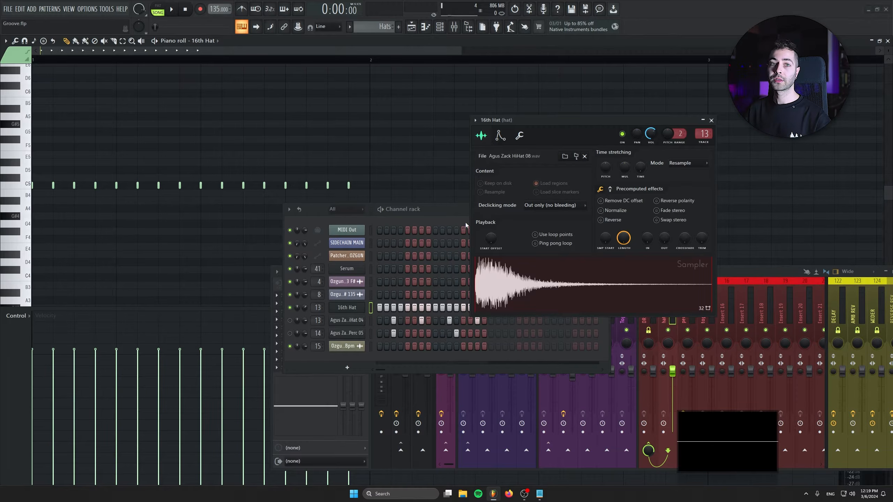
# - Place the Agus Zack HiHat 08 sample in the playlist as an audio clip and inspect its miscellaneous channel settings
pyautogui.press('F5')
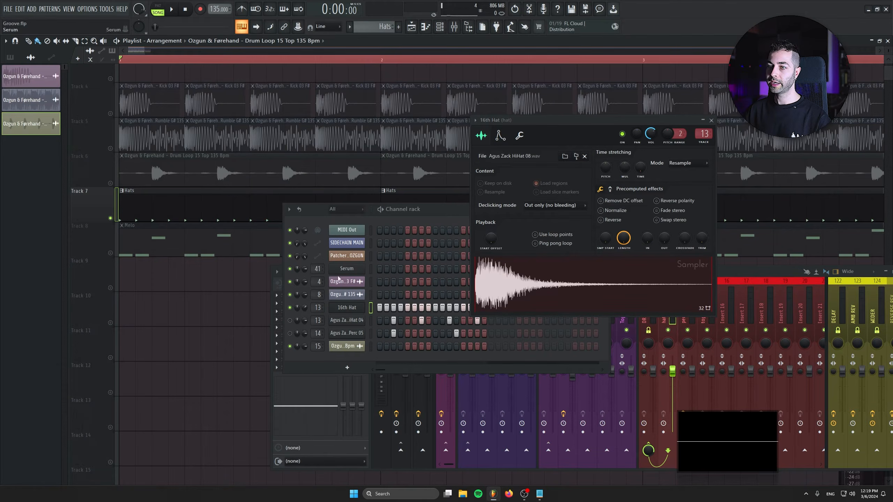
pyautogui.moveTo(516, 283); pyautogui.dragTo(116, 286)
pyautogui.doubleClick(133, 278)
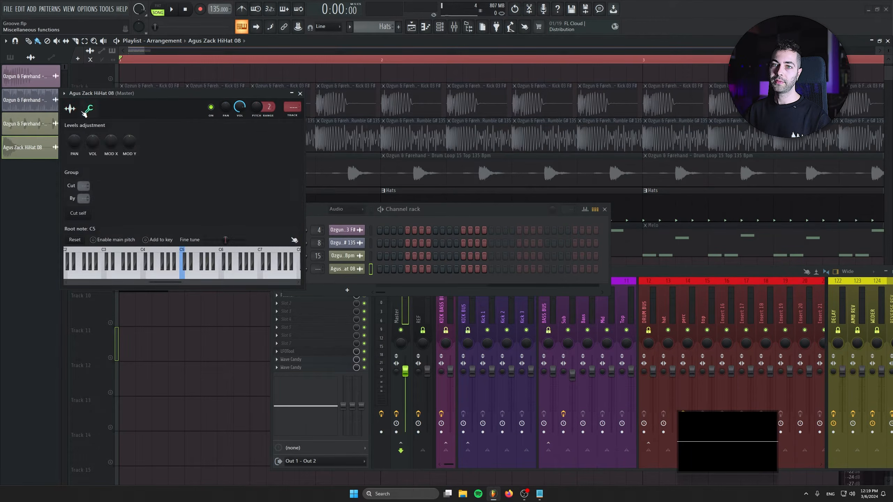
pyautogui.click(88, 110)
pyautogui.click(72, 110)
pyautogui.click(89, 109)
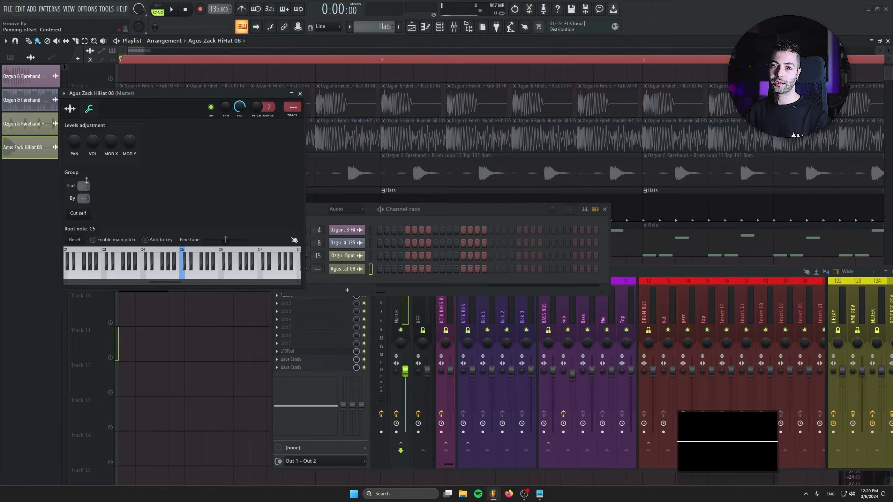
pyautogui.click(300, 93)
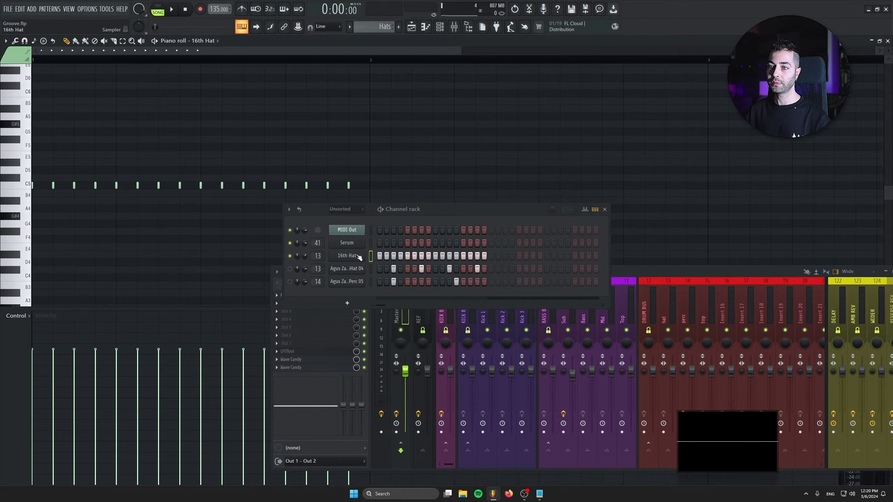
# - Enable the 16th Hat volume envelope with attack, hold, sustain and release at minimum, and set decay time to 16% during playback
pyautogui.click(359, 256)
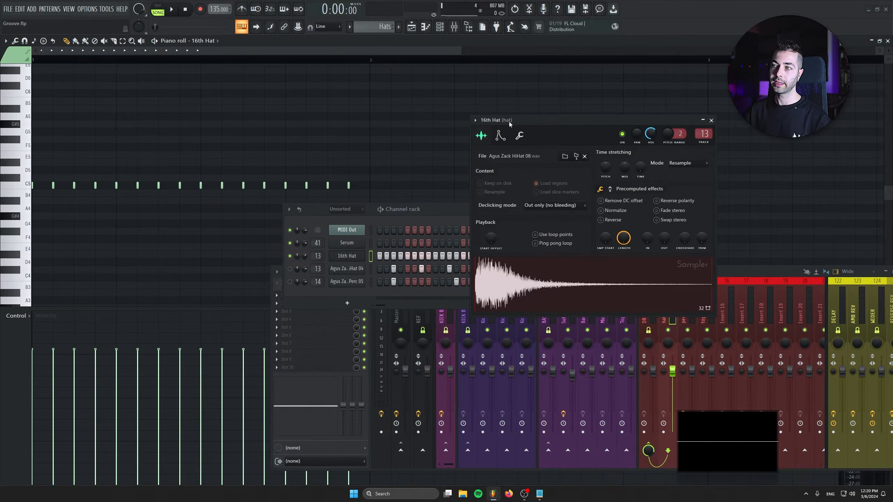
pyautogui.moveTo(509, 124); pyautogui.dragTo(203, 122)
pyautogui.click(193, 138)
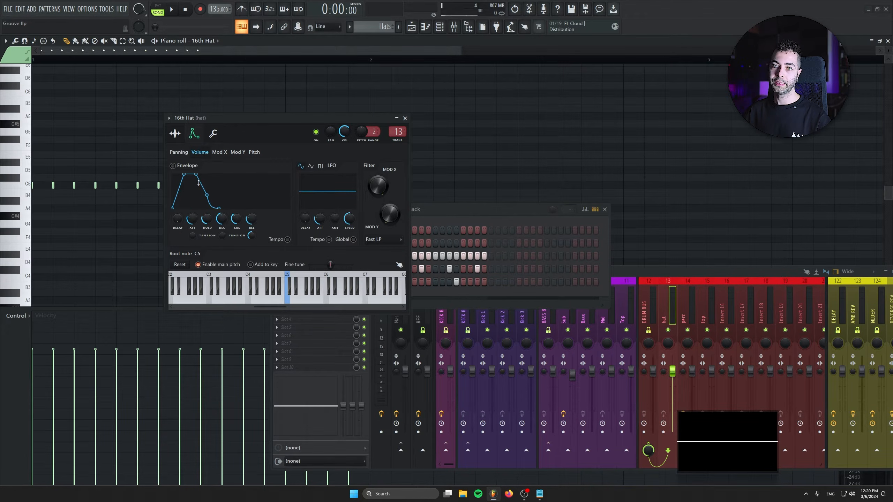
pyautogui.moveTo(192, 219); pyautogui.dragTo(206, 240)
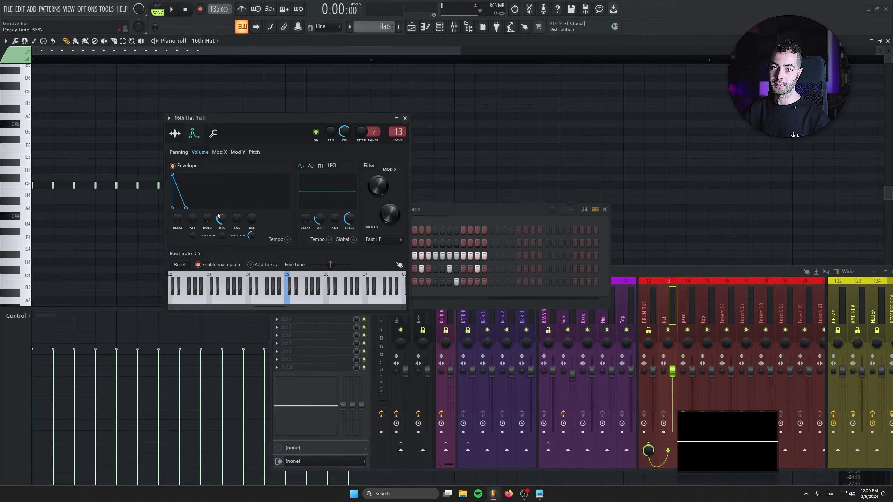
pyautogui.press('space')
pyautogui.moveTo(222, 219); pyautogui.dragTo(222, 233)
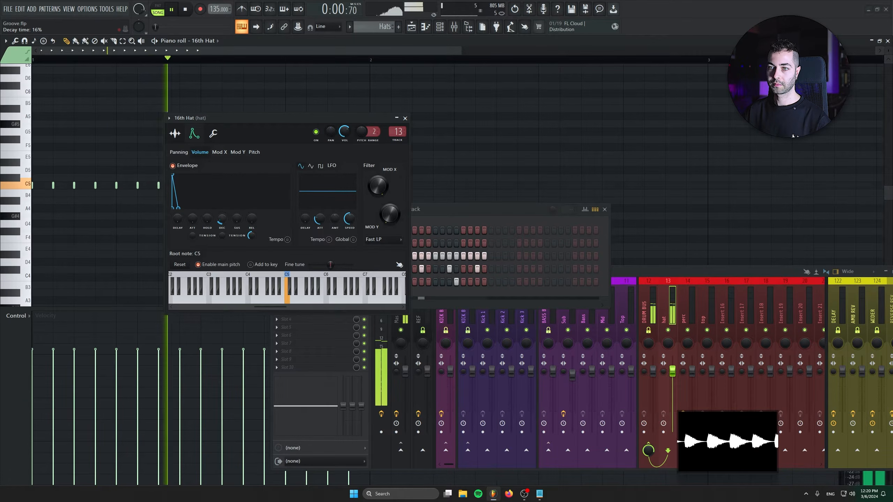
pyautogui.press('space')
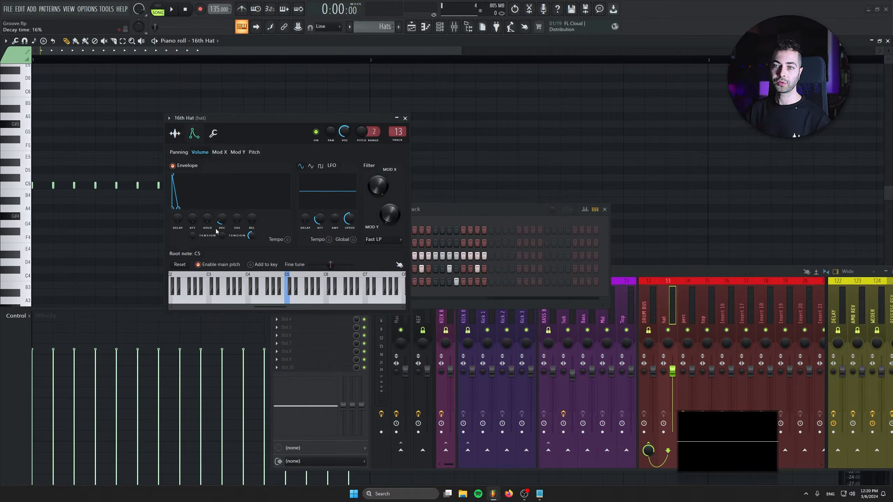
# - Create an automation clip for the 16th Hat volume envelope's decay time
pyautogui.rightClick(222, 219)
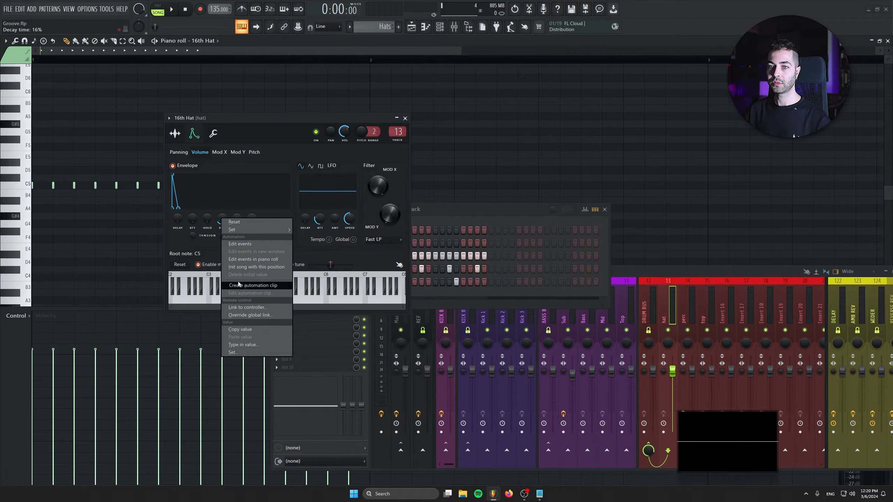
pyautogui.click(238, 286)
pyautogui.rightClick(223, 219)
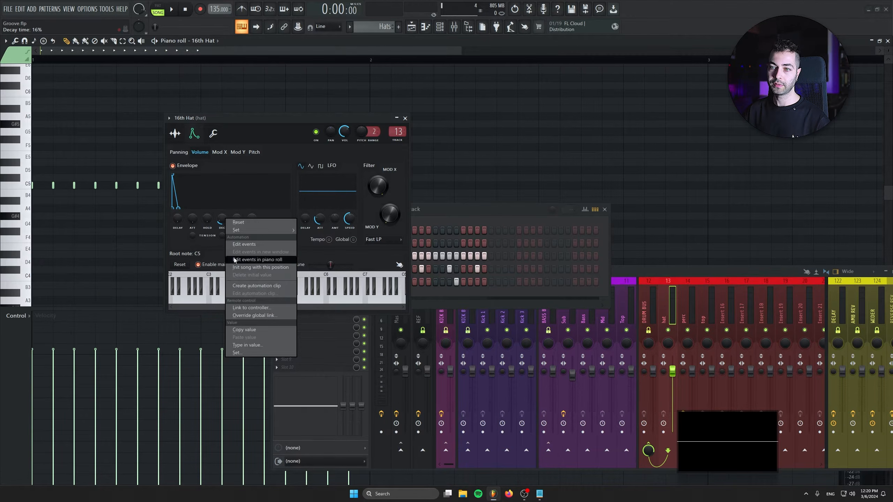
pyautogui.click(247, 286)
# - Shape a decay-time peak on the third hat that falls in a straight line to the base value at the fourth, and audition it
pyautogui.moveTo(220, 264)
pyautogui.mouseDown()
pyautogui.moveTo(218, 257)
pyautogui.moveTo(169, 262)
pyautogui.moveTo(217, 256)
pyautogui.mouseUp()
pyautogui.rightClick(218, 263)
pyautogui.rightClick(217, 255)
pyautogui.click(225, 267)
pyautogui.rightClick(266, 261)
pyautogui.rightClick(267, 261)
pyautogui.click(300, 397)
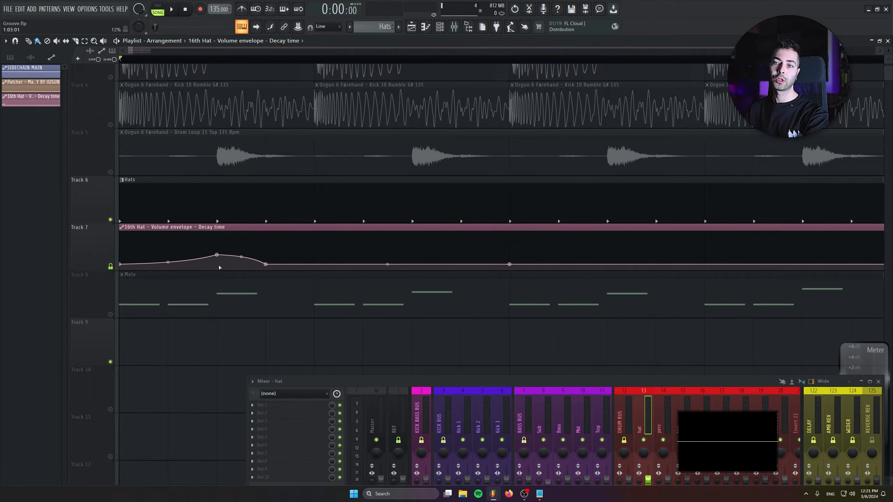
pyautogui.rightClick(242, 259)
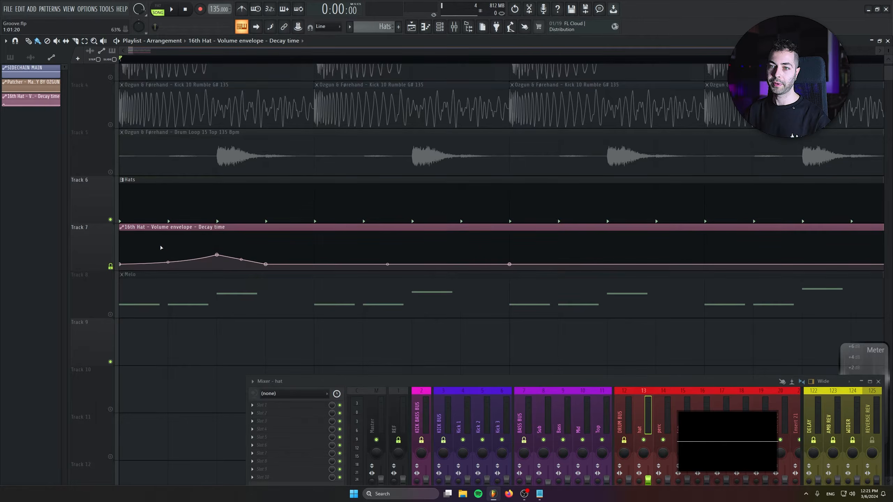
pyautogui.press('space')
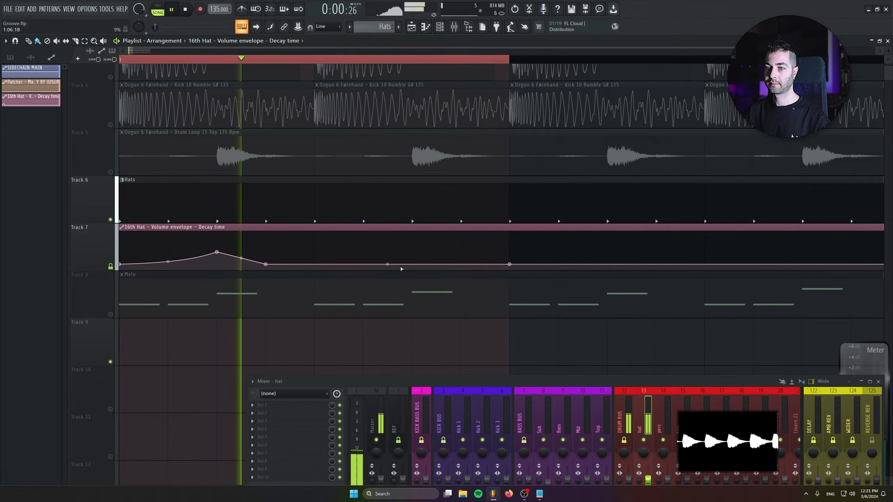
pyautogui.press('space')
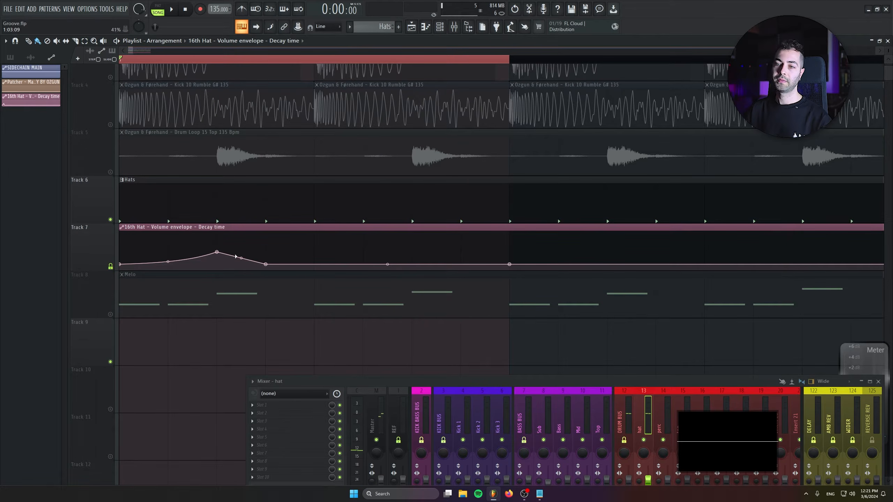
# - Add a second decay-time peak on the seventh hat, with the base value of 16% pasted at the sixth and eighth hats
pyautogui.click(213, 222)
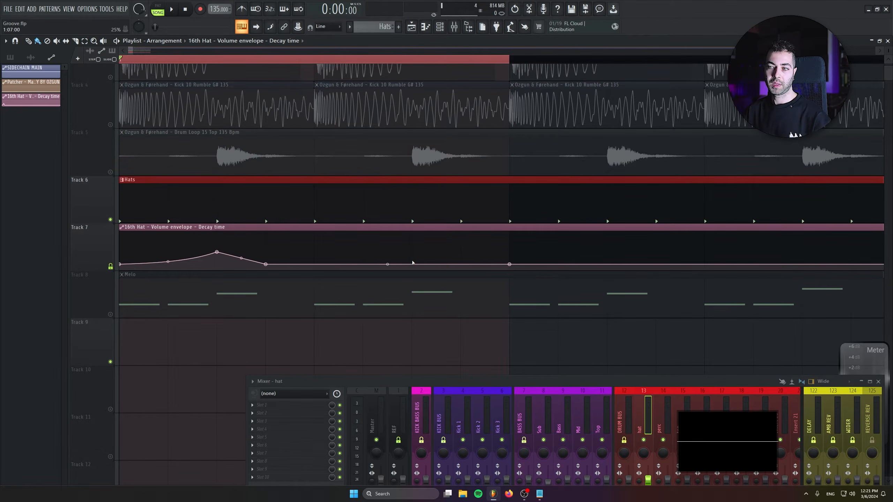
pyautogui.rightClick(413, 260)
pyautogui.rightClick(364, 263)
pyautogui.rightClick(364, 262)
pyautogui.click(385, 397)
pyautogui.moveTo(413, 259); pyautogui.dragTo(412, 247)
pyautogui.rightClick(461, 263)
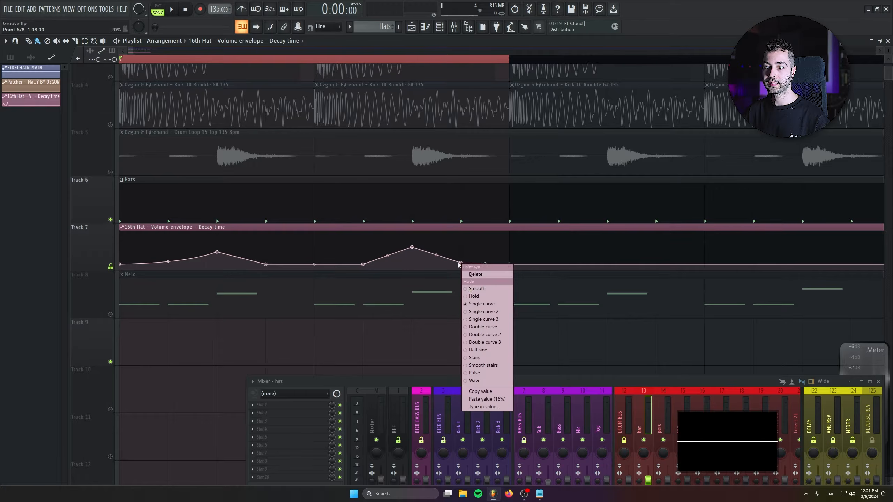
pyautogui.click(487, 399)
# - Audition the automated hats and lower the second decay-time peak to about the height of the first
pyautogui.press('space')
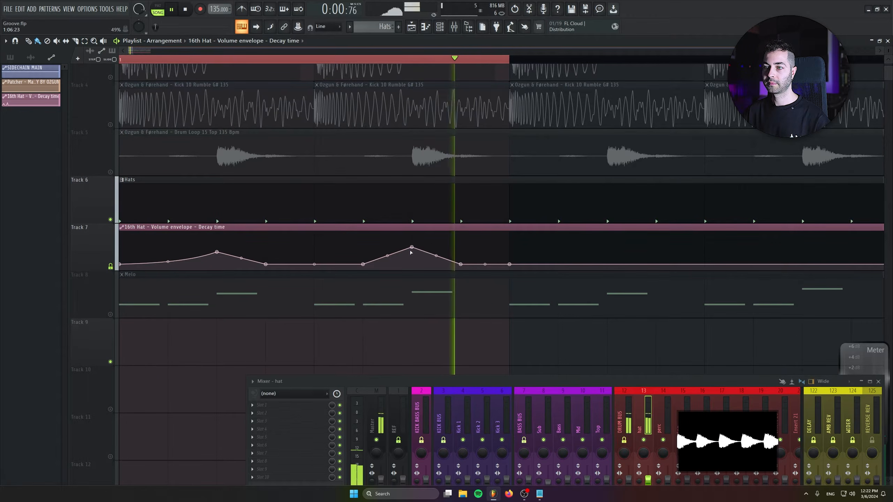
pyautogui.press('space')
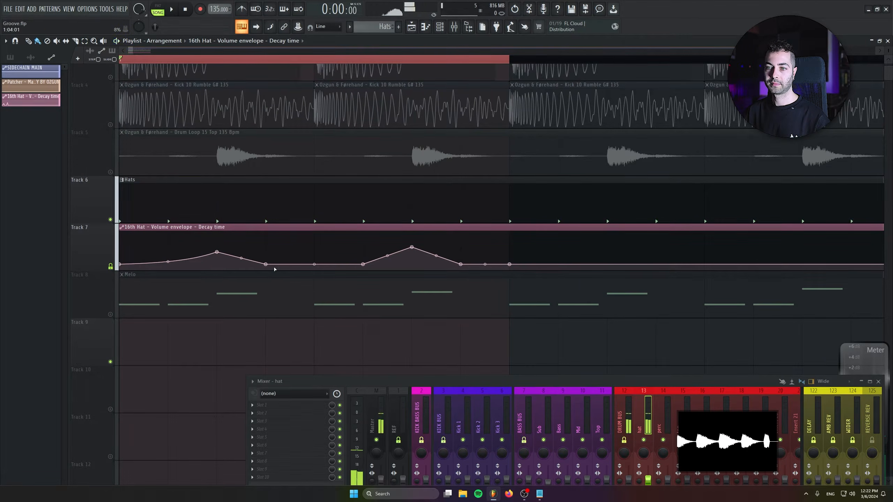
pyautogui.moveTo(412, 247); pyautogui.dragTo(412, 252)
pyautogui.scroll(3, 242, 232)
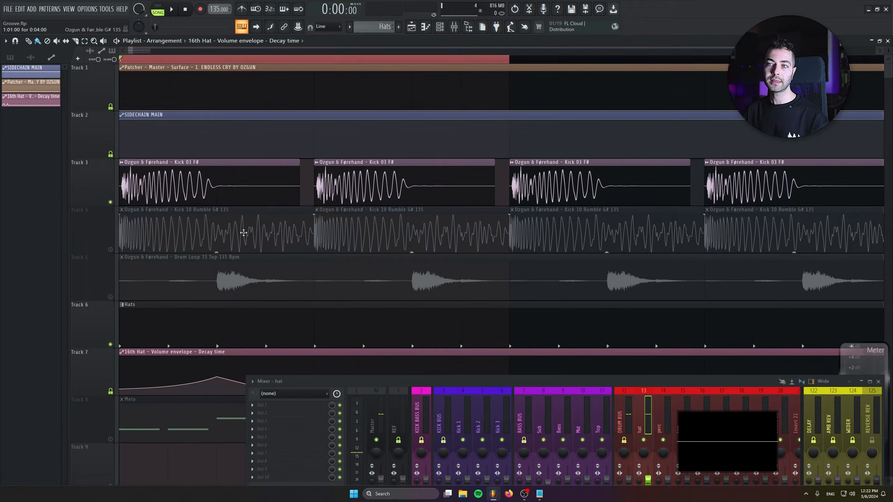
pyautogui.scroll(-2, 243, 233)
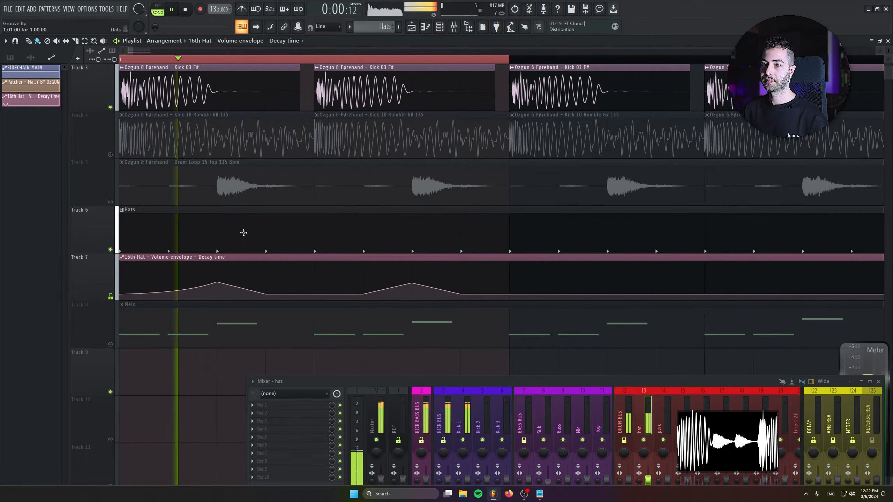
# - Extend the first decay-time peak across the fourth hat and return the curve to 16% at the fifth hat during playback
pyautogui.moveTo(266, 293); pyautogui.dragTo(315, 296)
pyautogui.rightClick(315, 297)
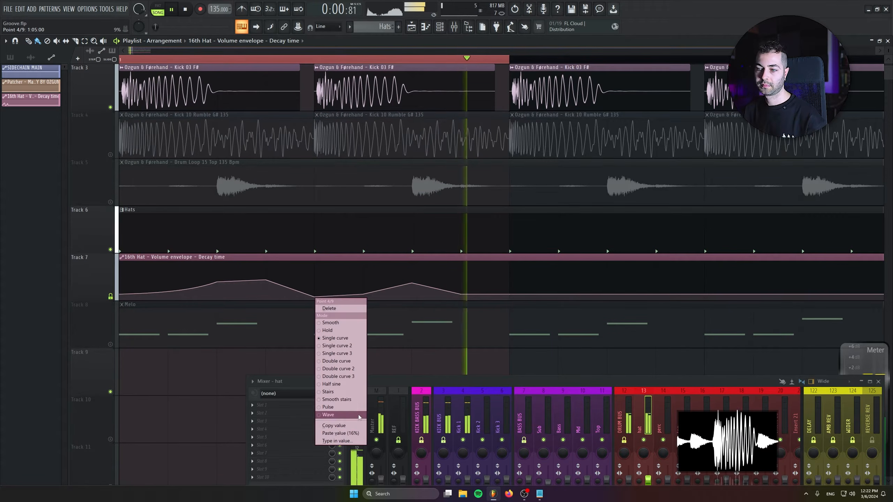
pyautogui.click(338, 317)
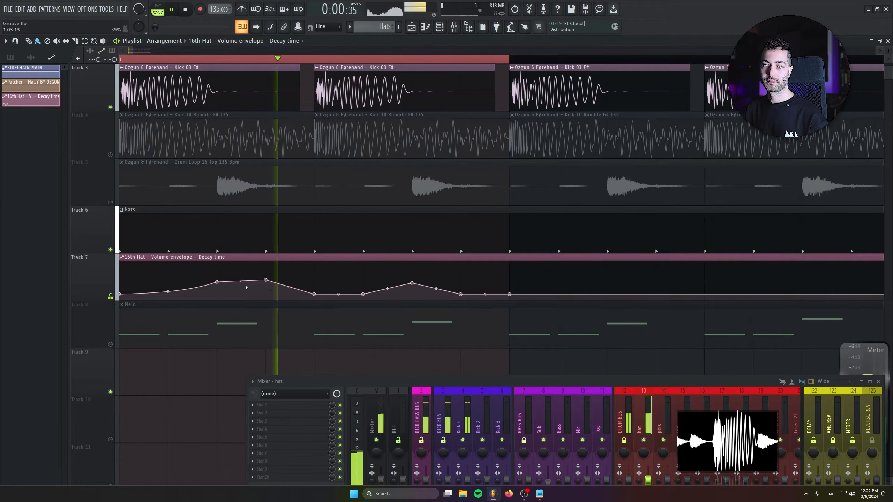
pyautogui.press('space')
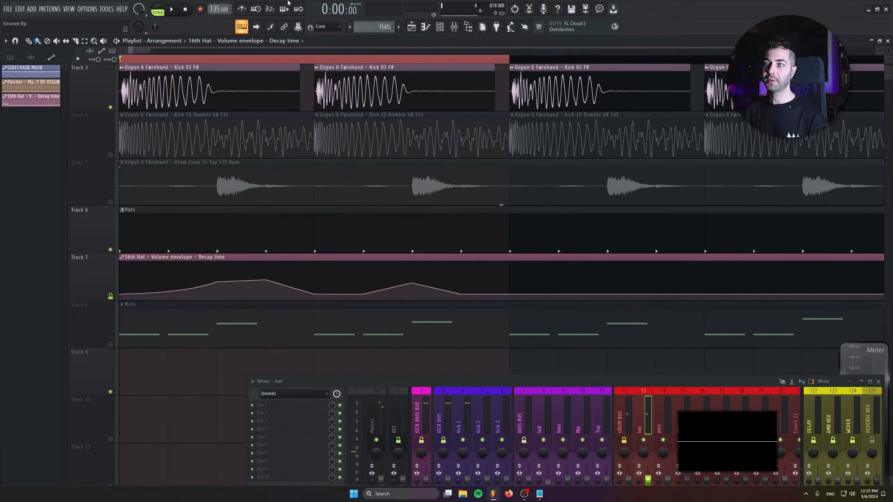
# - View the 16th Hat notes in the piano roll and return to the playlist
pyautogui.click(439, 27)
pyautogui.rightClick(366, 305)
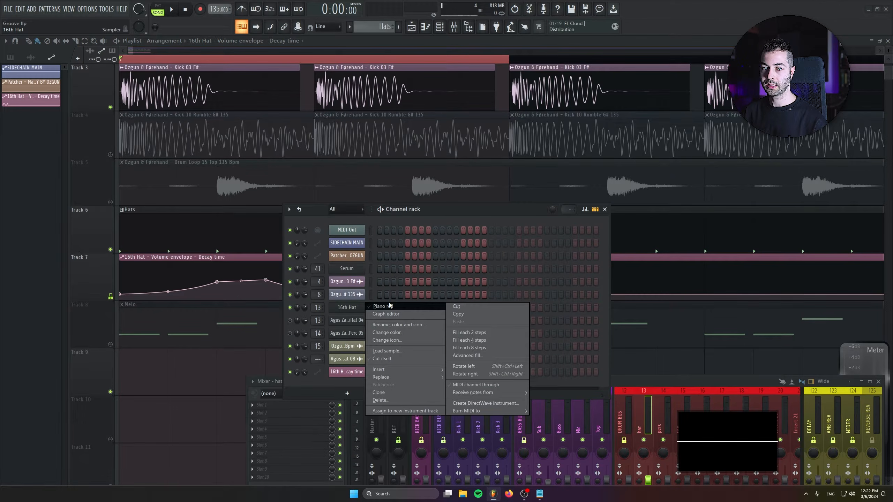
pyautogui.click(389, 305)
pyautogui.click(605, 210)
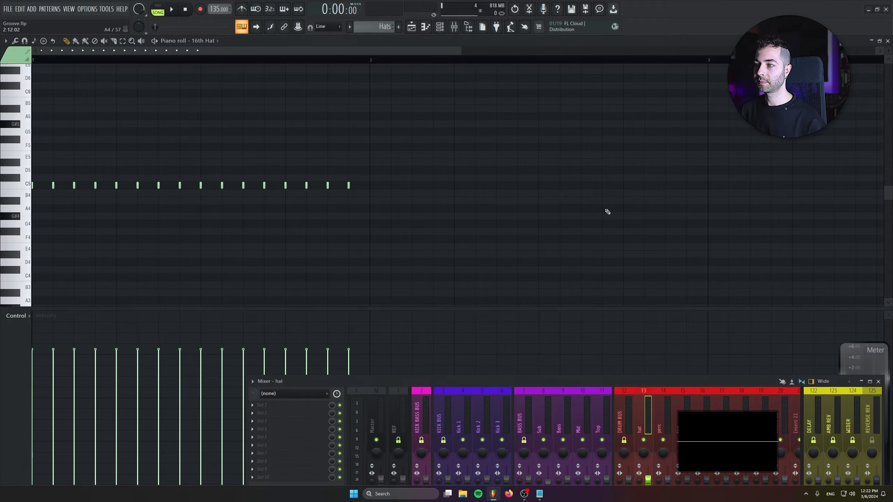
pyautogui.press('F5')
# - Trim the decay-time automation clip to its first two beats and repeat that segment across all four bars
pyautogui.click(84, 41)
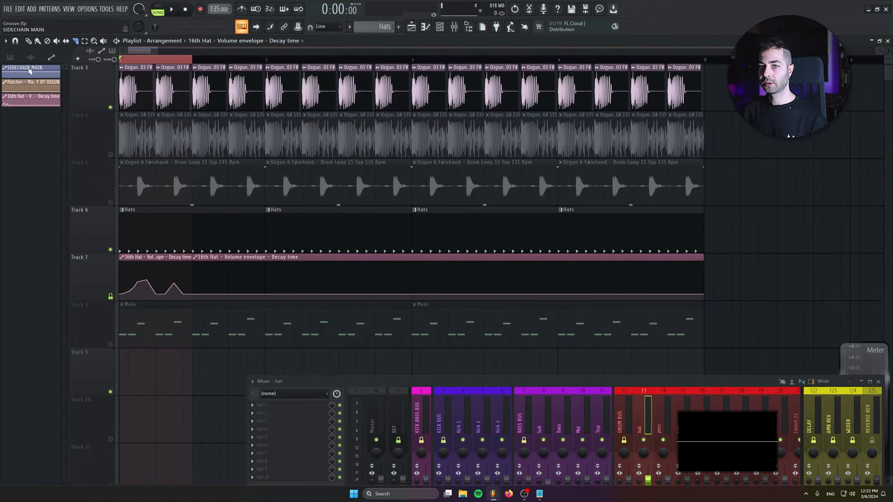
pyautogui.rightClick(594, 257)
pyautogui.moveTo(153, 258); pyautogui.dragTo(217, 257)
pyautogui.moveTo(151, 254); pyautogui.dragTo(443, 254)
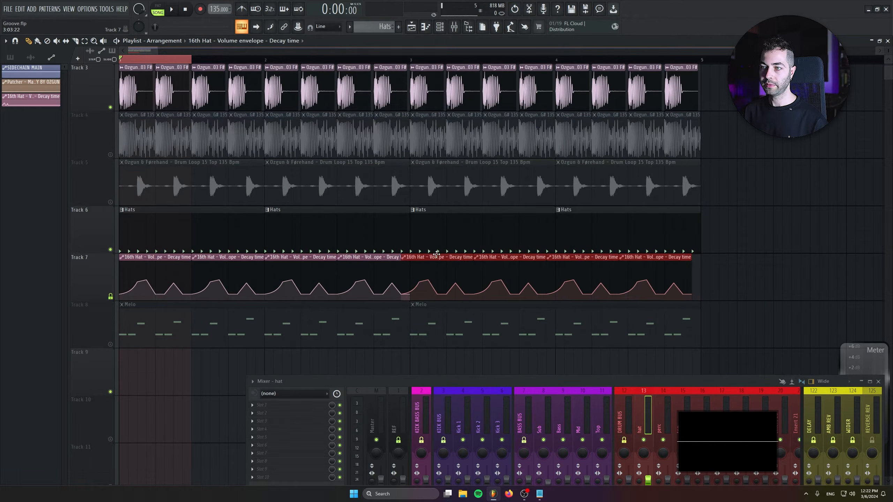
pyautogui.scroll(3, 128, 245)
# - Open the channel rack for the Hats pattern and unmute the Agus Zack HiHat 04 channel
pyautogui.click(183, 216)
pyautogui.click(442, 27)
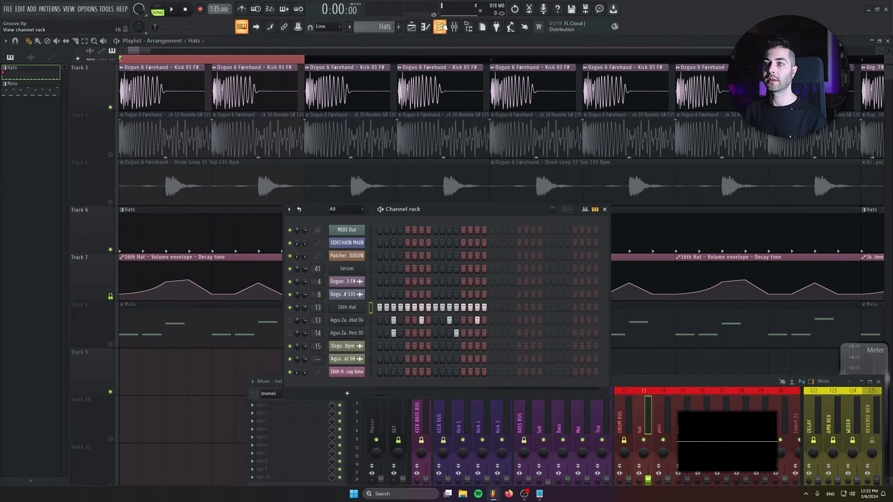
pyautogui.rightClick(353, 308)
pyautogui.click(289, 320)
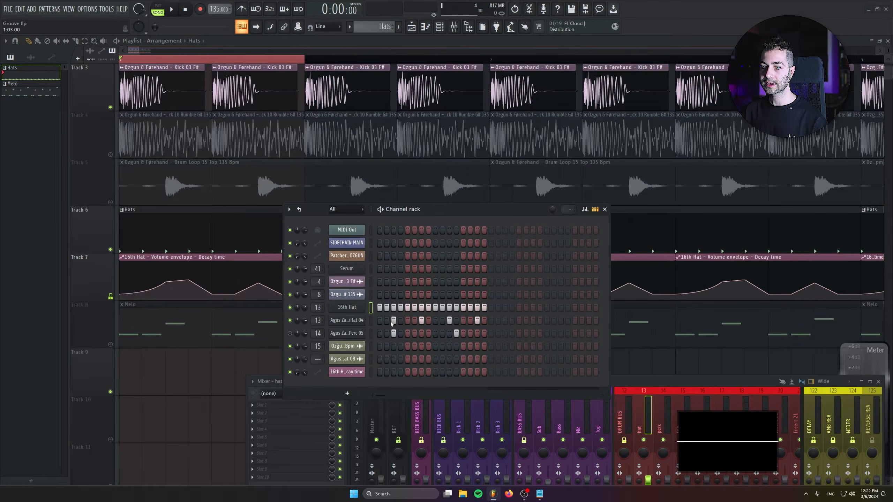
# - Audition the Agus Zack HiHat 04 sample in its sampler and examine its volume envelope
pyautogui.click(346, 321)
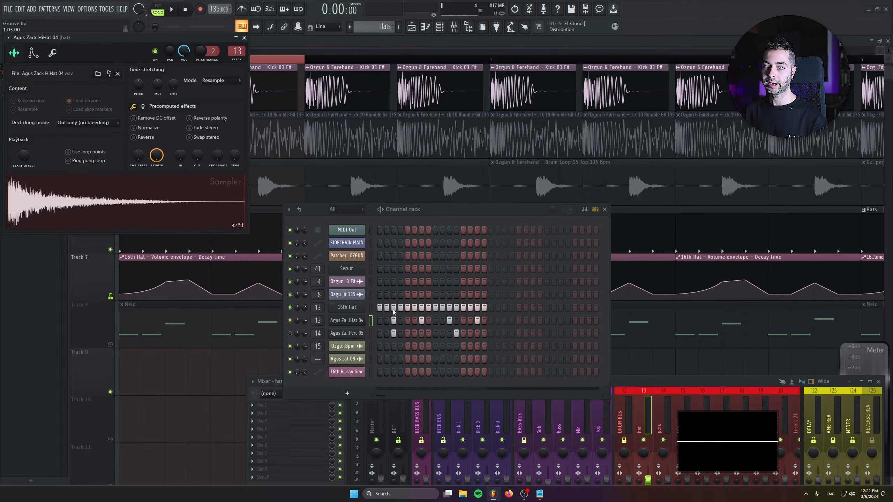
pyautogui.click(124, 205)
pyautogui.click(123, 205)
pyautogui.click(124, 205)
pyautogui.click(123, 205)
pyautogui.click(124, 204)
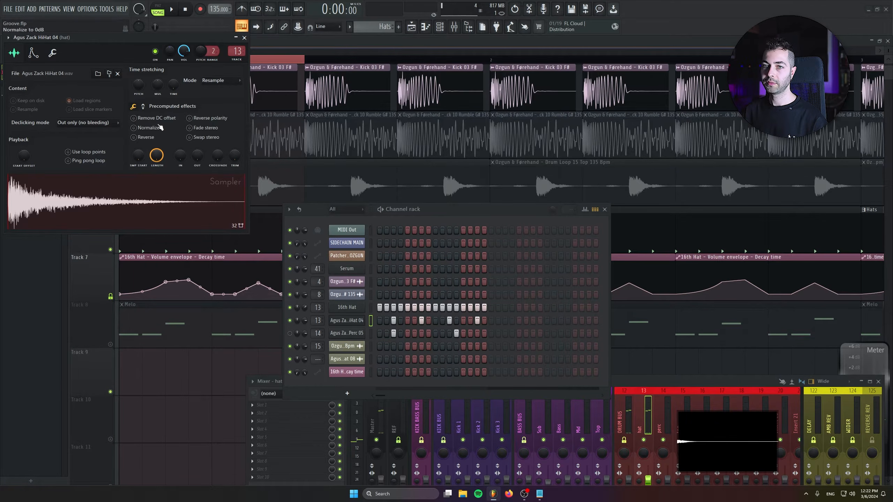
pyautogui.moveTo(104, 39); pyautogui.dragTo(123, 68)
pyautogui.click(53, 82)
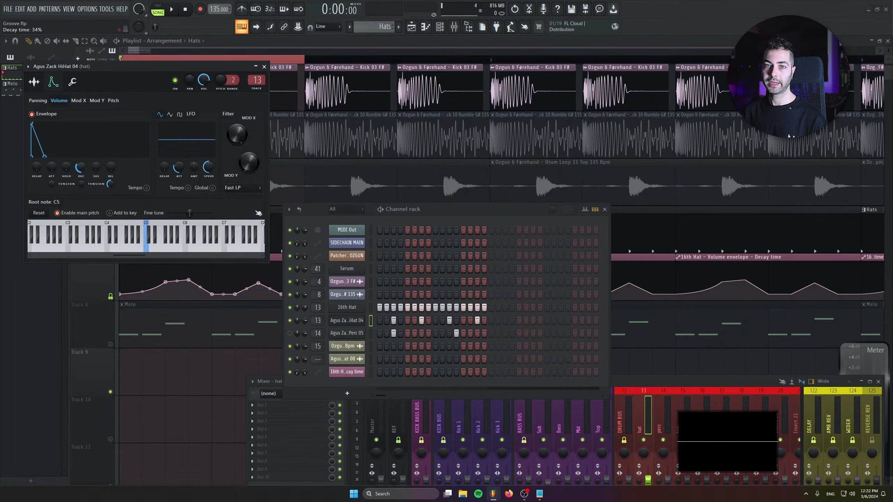
# - Balance the 16th Hat against the HiHat 04 during playback by setting its channel volume to 49%
pyautogui.press('space')
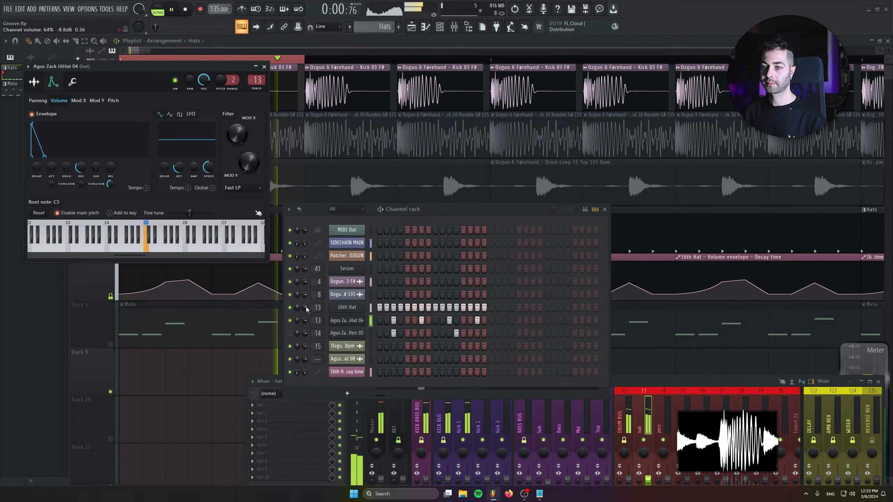
pyautogui.scroll(10, 305, 322)
pyautogui.scroll(-12, 305, 311)
pyautogui.scroll(6, 305, 310)
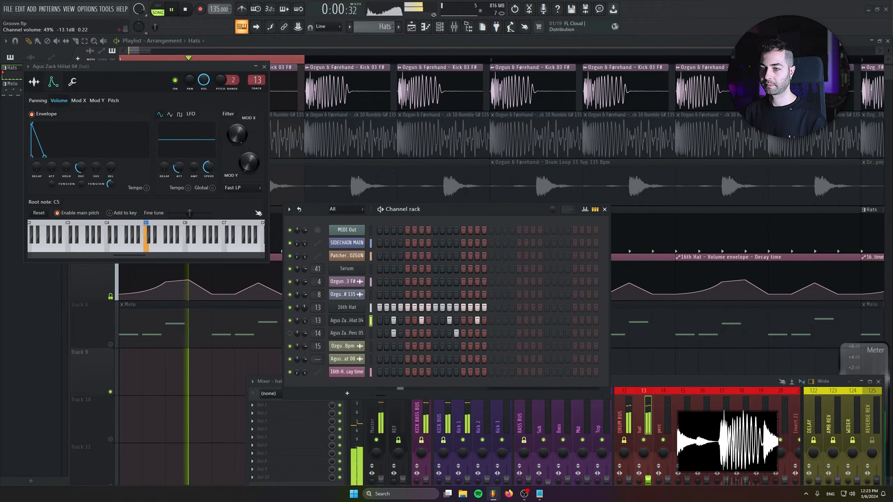
pyautogui.press('space')
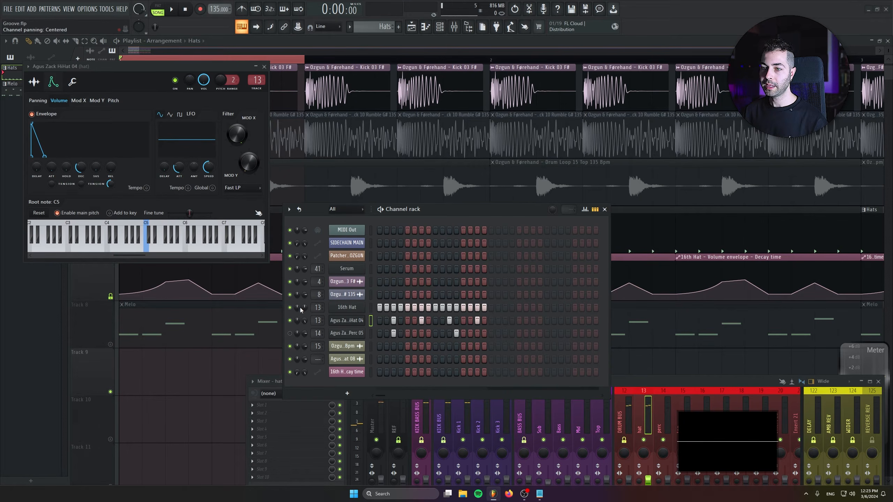
# - Open the 16th Hat's piano roll and lower the velocity of the third, seventh, eleventh and fifteenth notes together
pyautogui.click(265, 67)
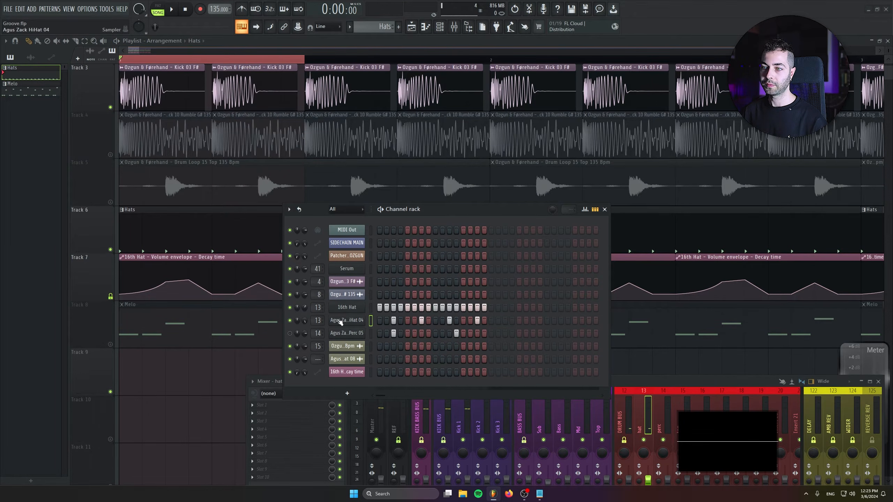
pyautogui.rightClick(339, 310)
pyautogui.click(293, 231)
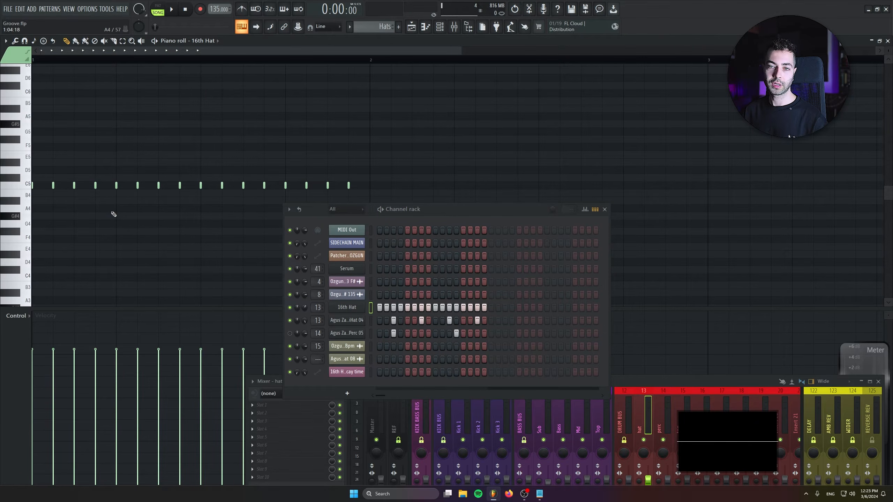
pyautogui.keyDown('ctrl'); pyautogui.click(74, 185); pyautogui.keyUp('ctrl')
pyautogui.keyDown('ctrl'); pyautogui.click(159, 185); pyautogui.keyUp('ctrl')
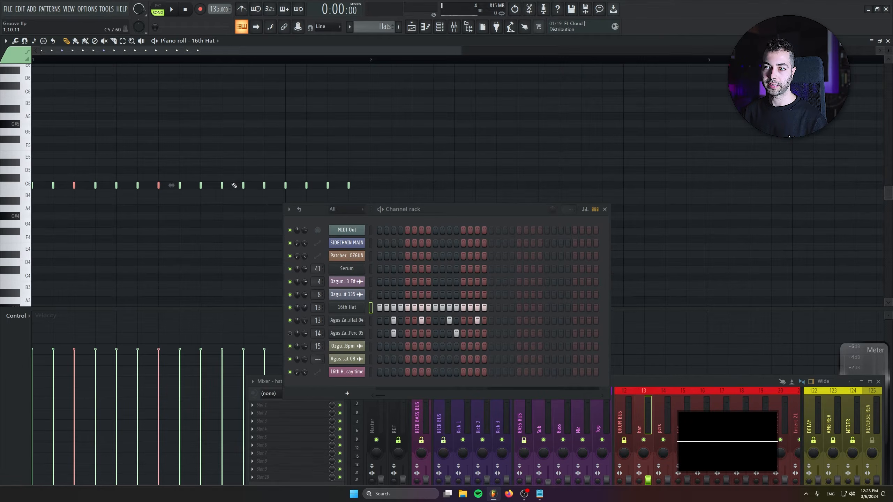
pyautogui.keyDown('ctrl'); pyautogui.click(243, 185); pyautogui.keyUp('ctrl')
pyautogui.keyDown('ctrl'); pyautogui.click(327, 185); pyautogui.keyUp('ctrl')
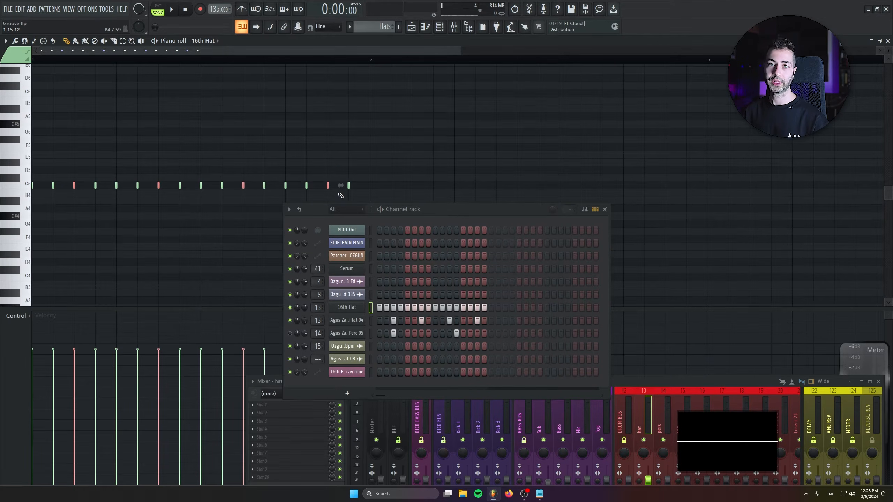
pyautogui.moveTo(367, 209); pyautogui.dragTo(561, 232)
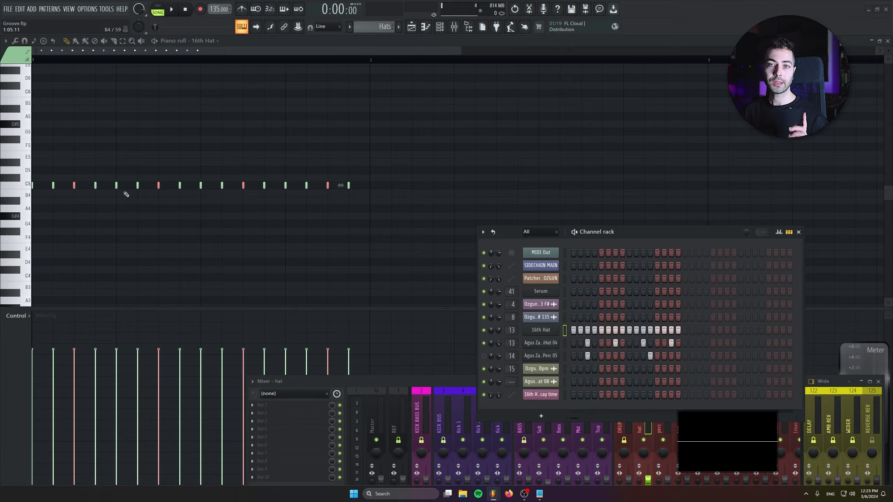
pyautogui.scroll(-7, 77, 185)
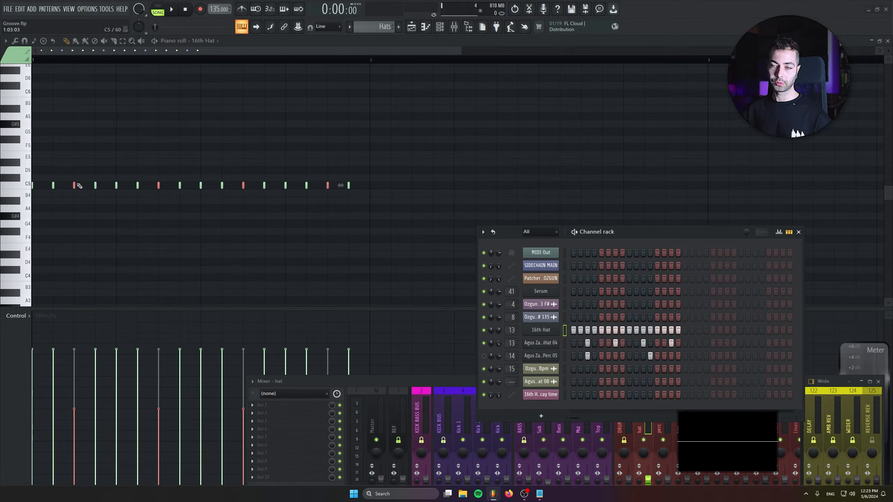
# - Audition the velocity-shaped 16th hats in the loop with the HiHat 04 channel muted
pyautogui.press('space')
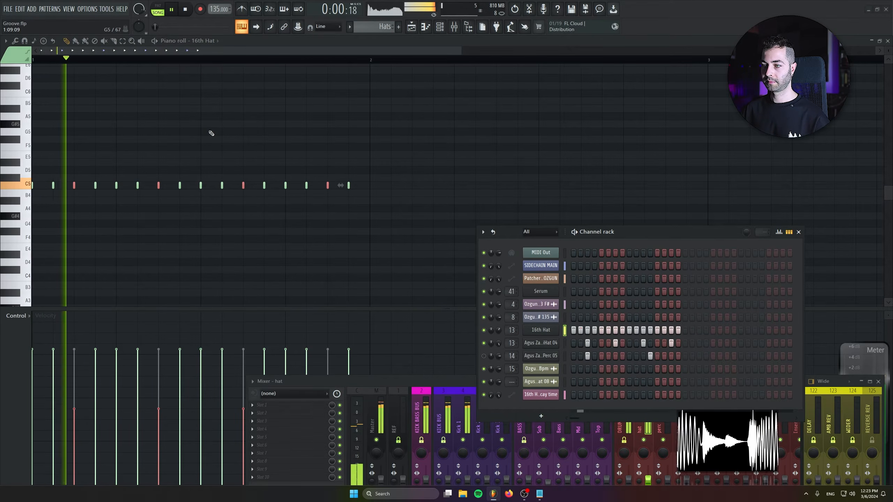
pyautogui.click(484, 343)
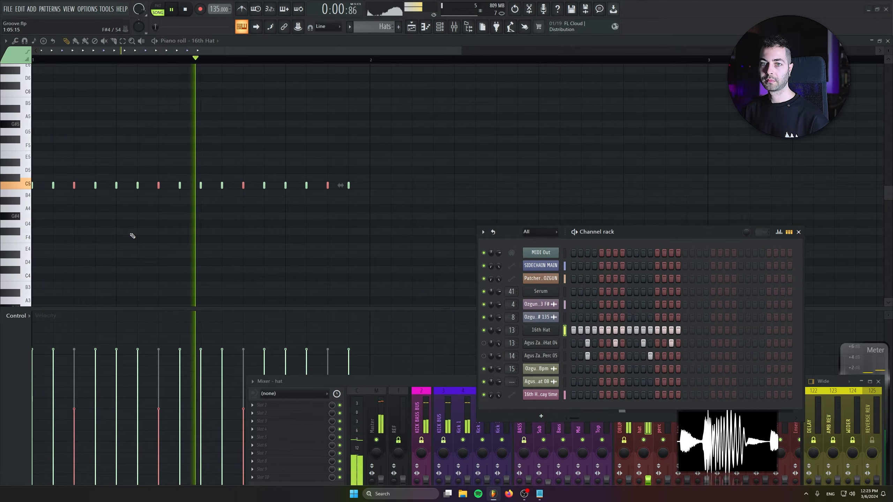
pyautogui.press('space')
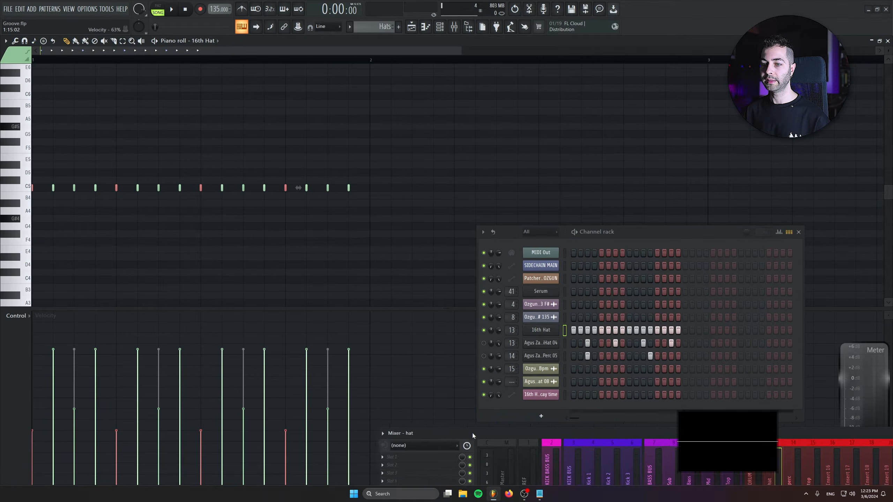
# - Raise the velocity of the first, fifth, ninth and thirteenth 16th Hat notes slightly while the loop plays
pyautogui.press('space')
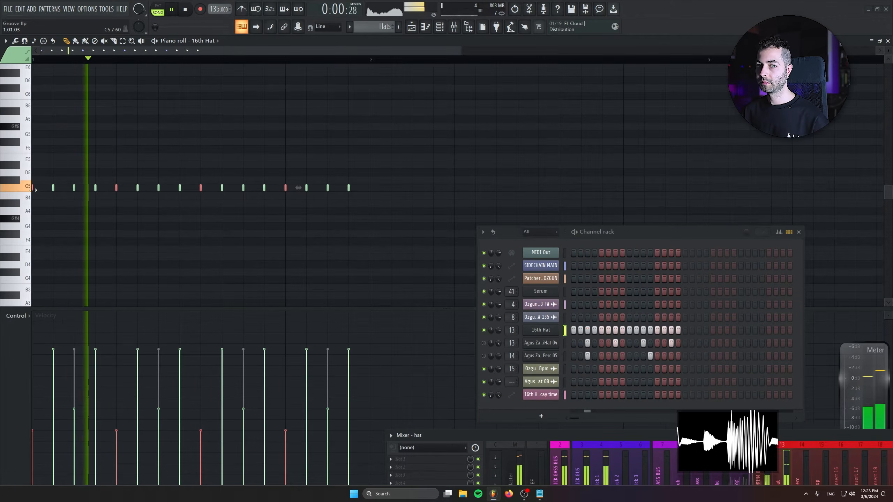
pyautogui.scroll(3, 34, 190)
pyautogui.scroll(-1, 37, 192)
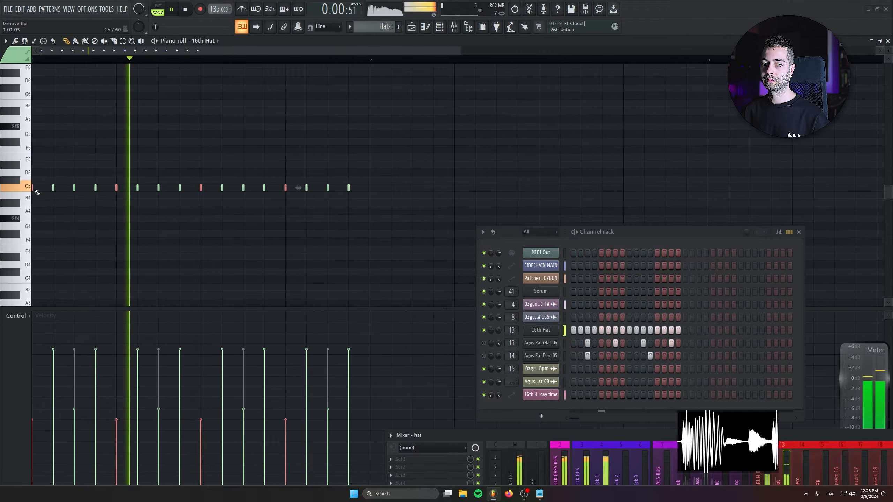
# - Unmute the HiHat 04 channel and adjust its channel volume to about 88% during playback
pyautogui.click(483, 343)
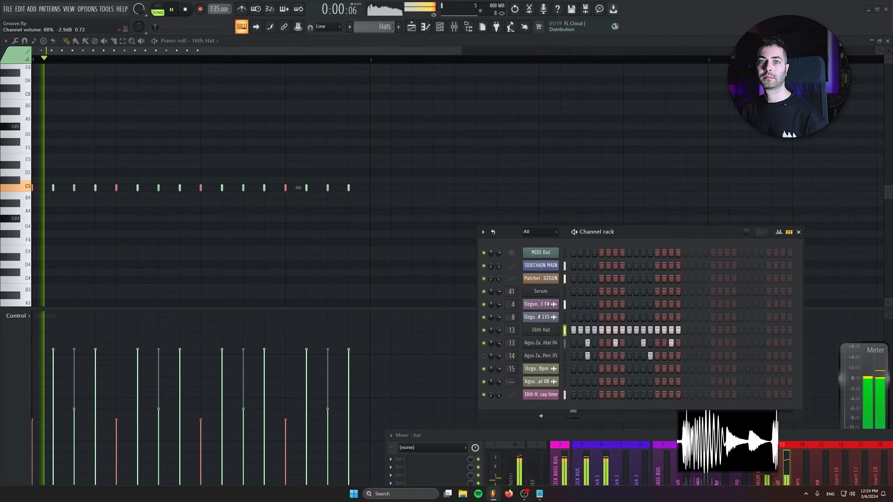
pyautogui.moveTo(499, 345); pyautogui.dragTo(499, 342)
pyautogui.press('space')
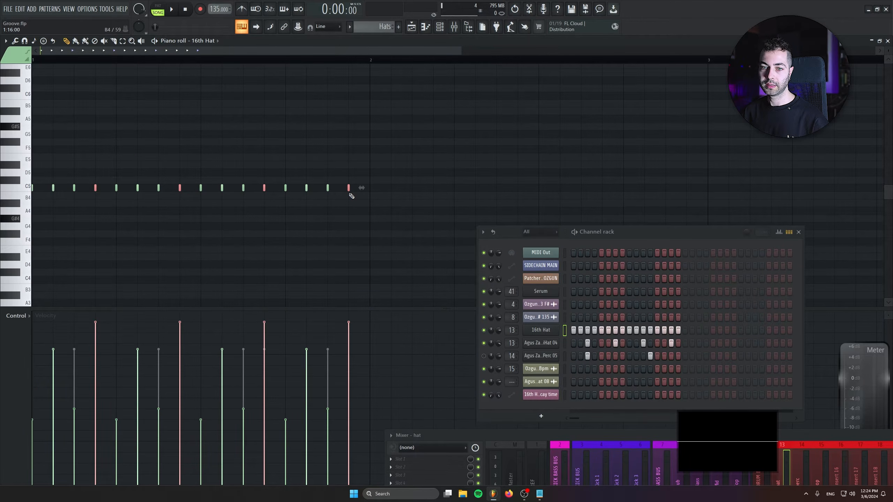
# - Lower the velocity of the fourth, eighth, twelfth and sixteenth 16th Hat notes while the loop plays
pyautogui.press('space')
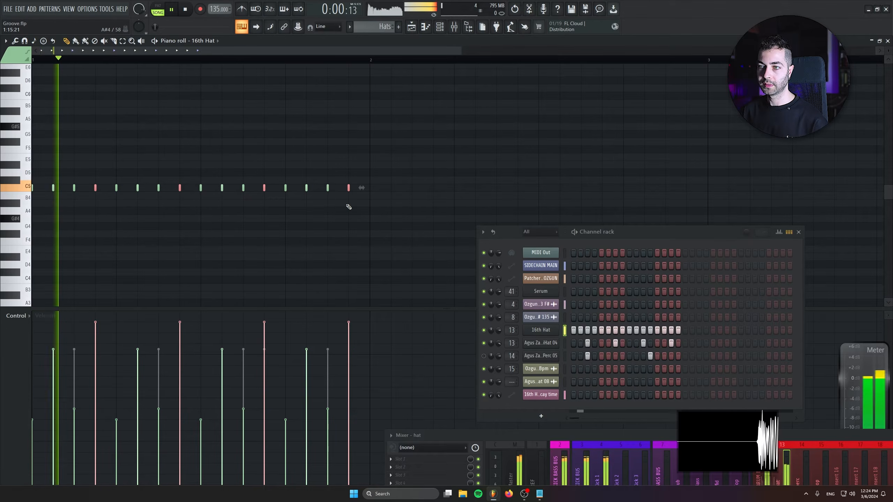
pyautogui.scroll(-9, 349, 190)
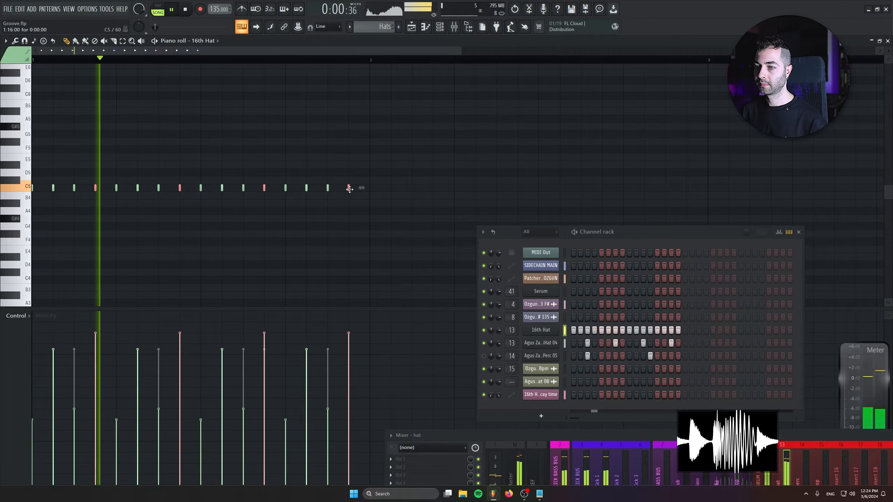
pyautogui.scroll(-5, 349, 189)
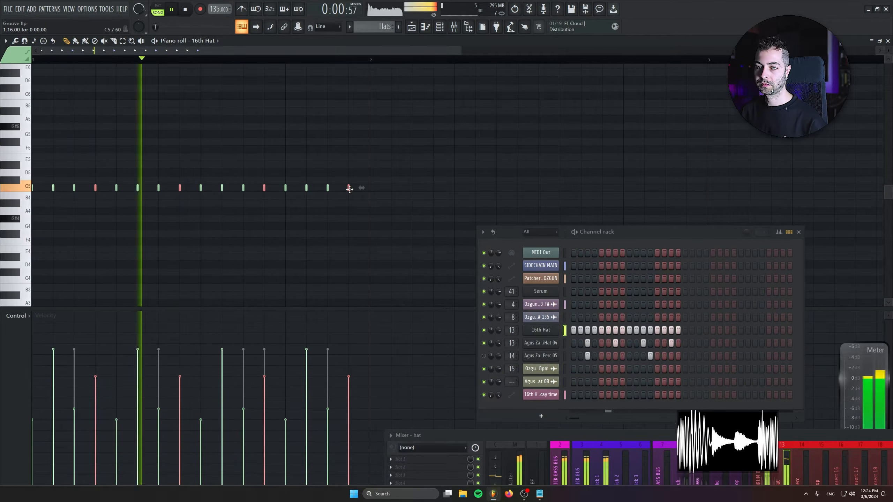
# - Compare the 16th hats with HiHat 04 muted and unmuted, and view the HiHat 04 sample waveform
pyautogui.click(488, 344)
pyautogui.press('space')
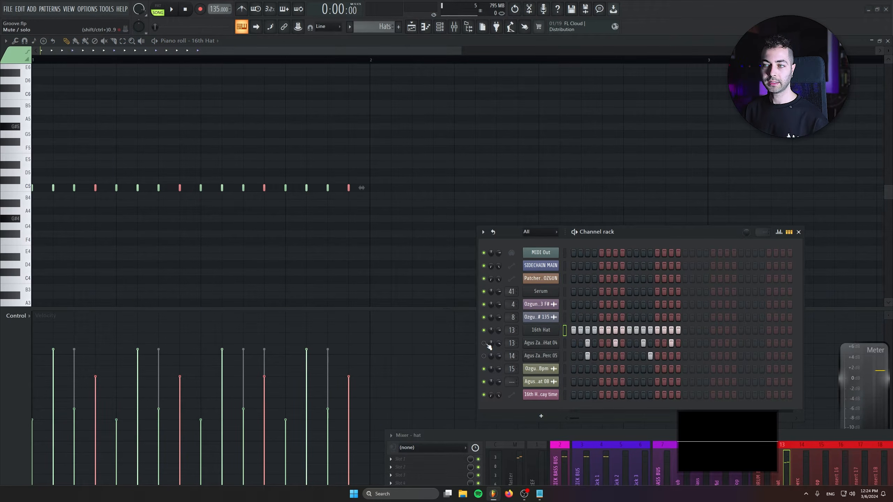
pyautogui.press('space')
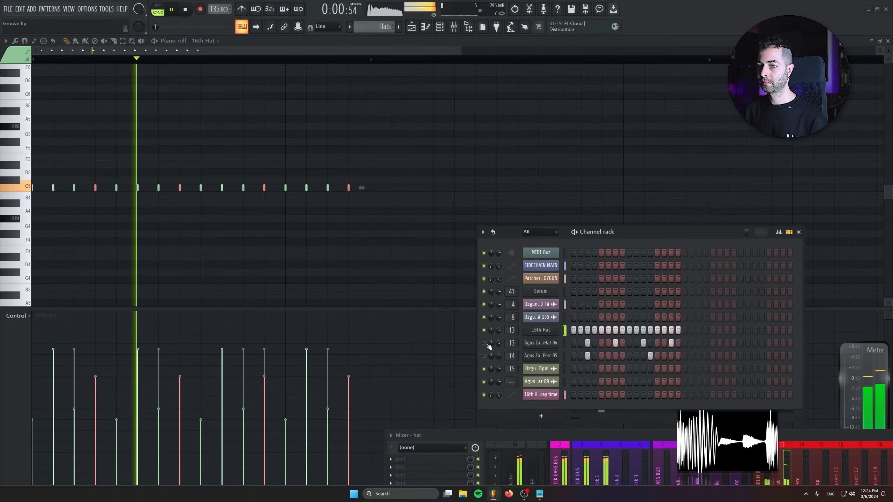
pyautogui.click(484, 344)
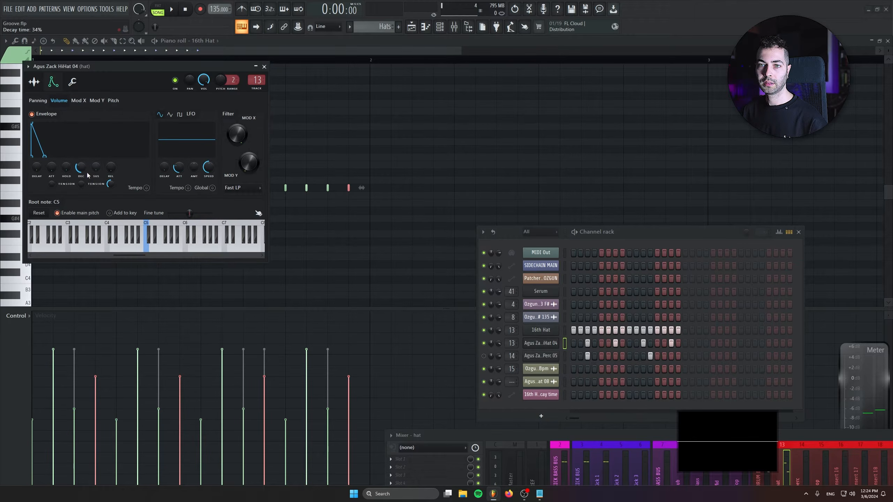
pyautogui.click(41, 82)
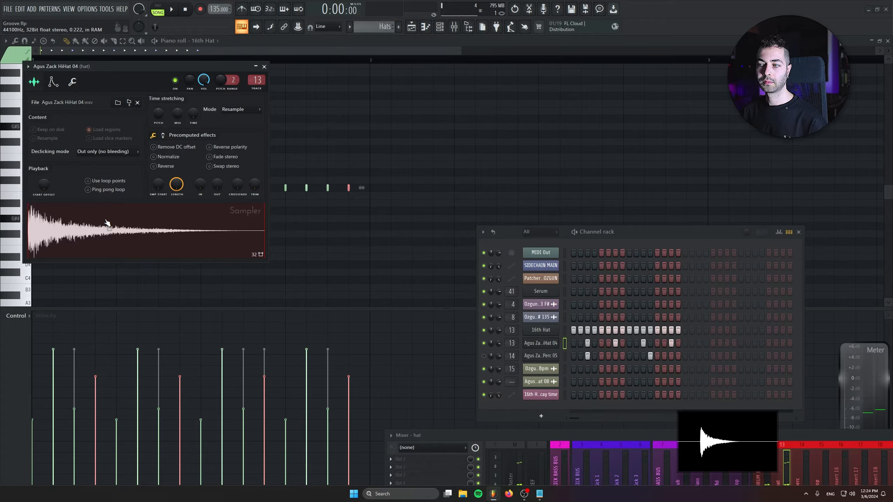
pyautogui.press('space')
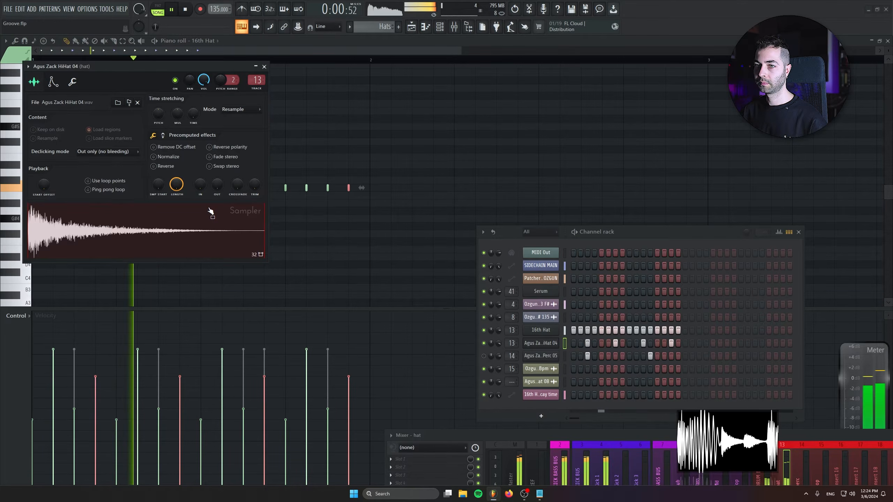
# - Close the sampler, bring the mixer into view and load FabFilter Pro-Q 3 in the hat track's first effect slot
pyautogui.click(264, 66)
pyautogui.moveTo(528, 429); pyautogui.dragTo(569, 317)
pyautogui.click(299, 340)
pyautogui.click(409, 198)
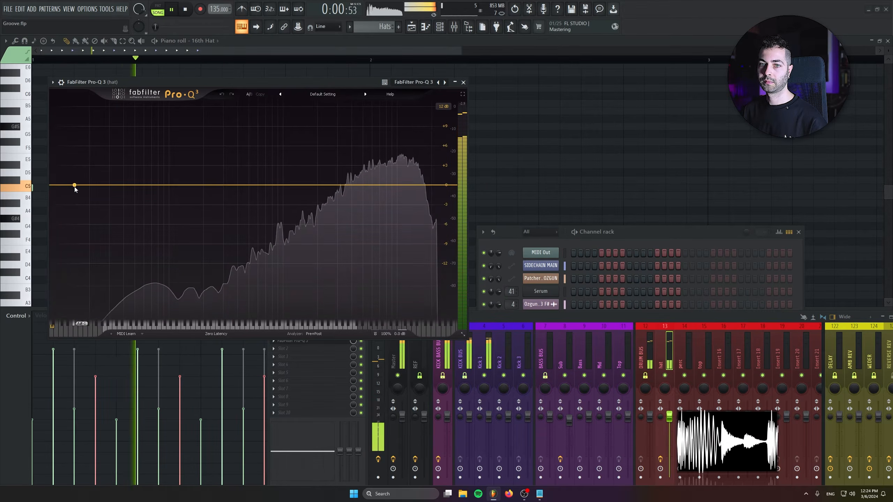
# - Add a low cut at 250 Hz with a 30 dB/oct slope to the hat track and audition it
pyautogui.click(74, 185)
pyautogui.press('space')
pyautogui.moveTo(101, 307); pyautogui.dragTo(91, 254)
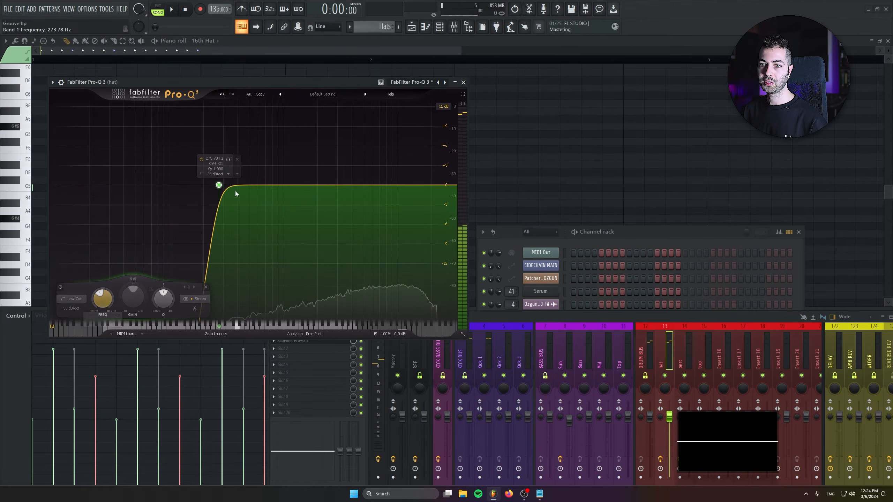
pyautogui.scroll(-1, 214, 172)
pyautogui.doubleClick(214, 159)
pyautogui.write('250')
pyautogui.press('Return')
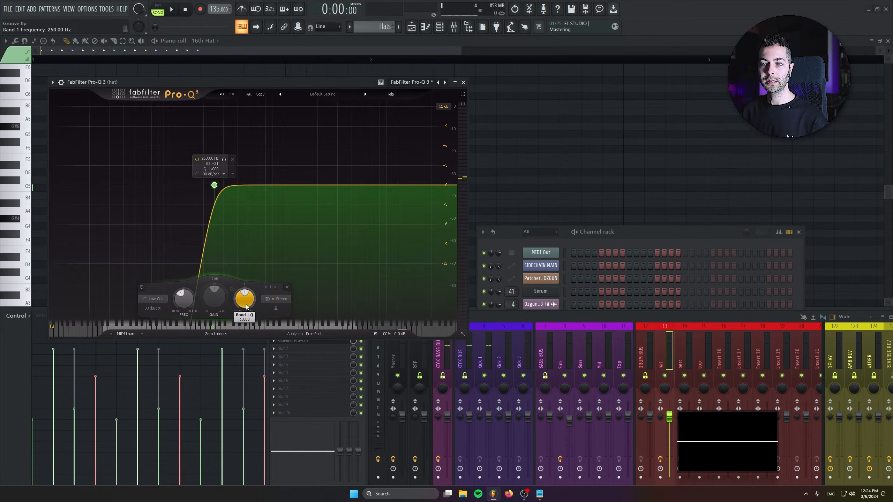
pyautogui.press('space')
pyautogui.click(463, 82)
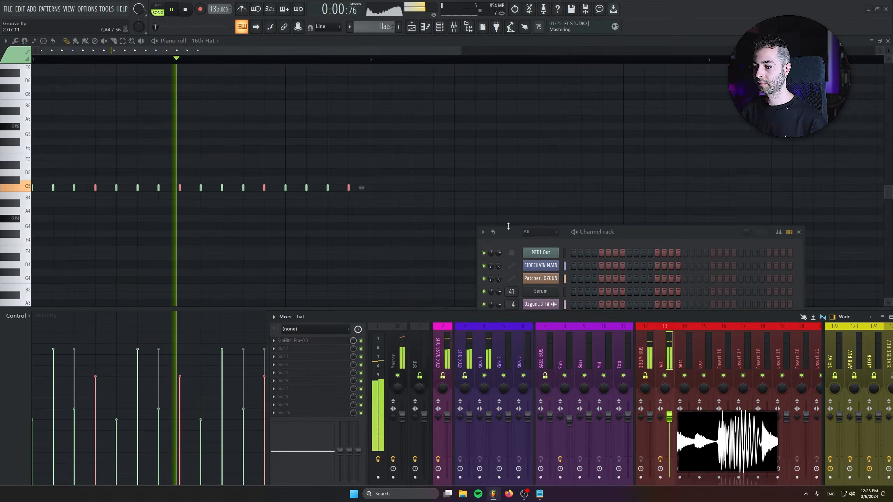
# - Return to the playlist and unmute the drum loop on Track 5 and the Melo pattern on Track 8
pyautogui.press('space')
pyautogui.press('F5')
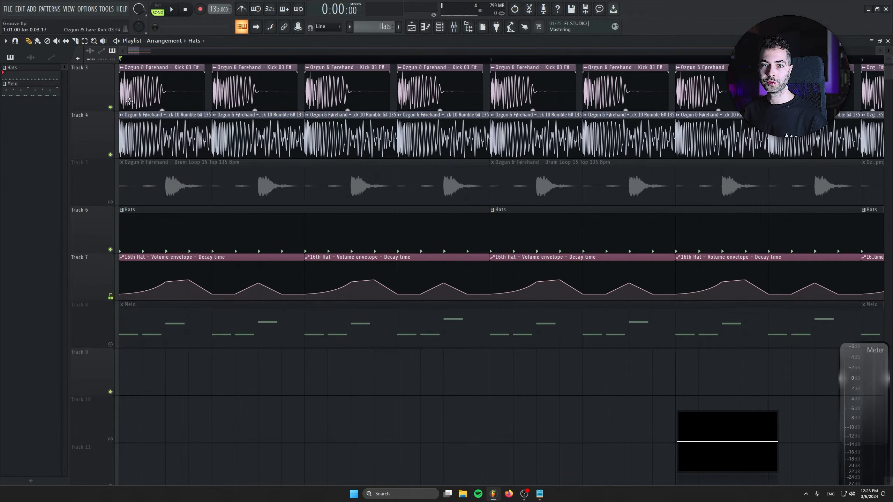
pyautogui.rightClick(115, 201)
pyautogui.click(102, 200)
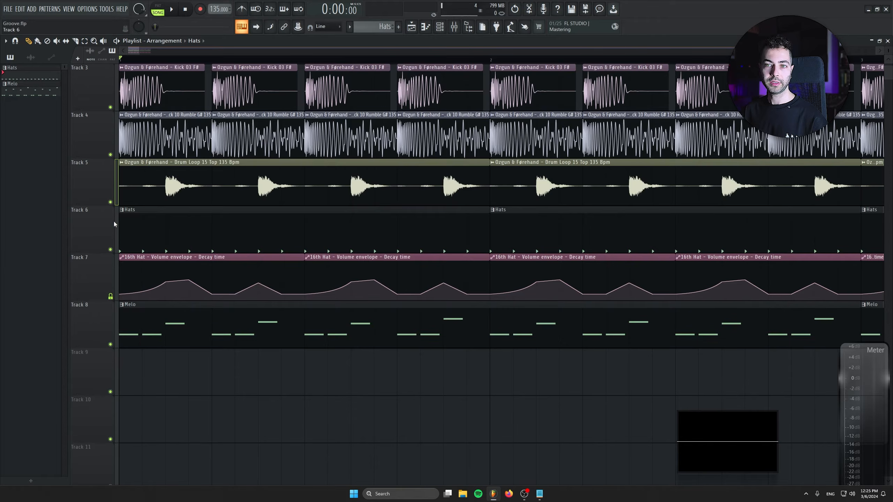
# - Mute the drum loop on Track 5 and the Melo pattern on Track 8, and audition the remaining loop
pyautogui.click(110, 203)
pyautogui.press('space')
pyautogui.click(110, 345)
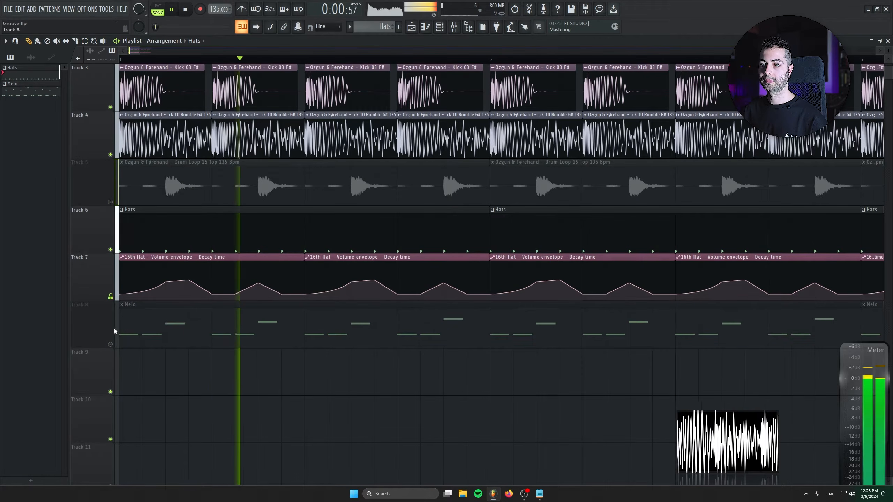
pyautogui.press('space')
pyautogui.click(111, 202)
pyautogui.press('space')
pyautogui.click(110, 202)
pyautogui.press('space')
pyautogui.press('space')
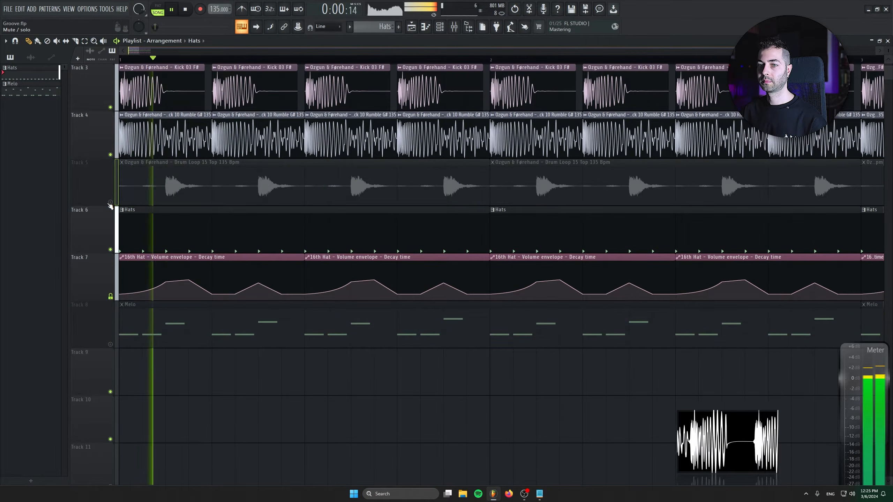
pyautogui.scroll(-5, 210, 363)
pyautogui.scroll(-2, 210, 352)
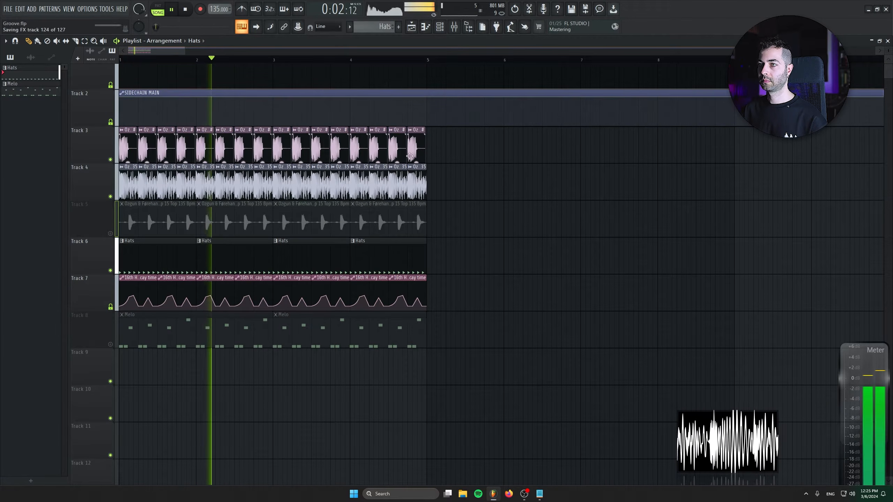
# - Show the channel rack clear of the clips and make the last 16th Hat decay-time automation clip on Track 7 unique
pyautogui.click(440, 27)
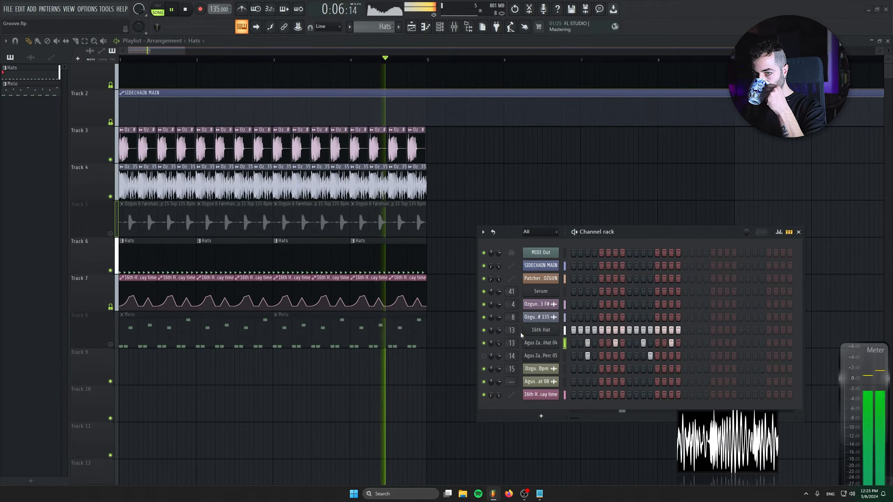
pyautogui.press('space')
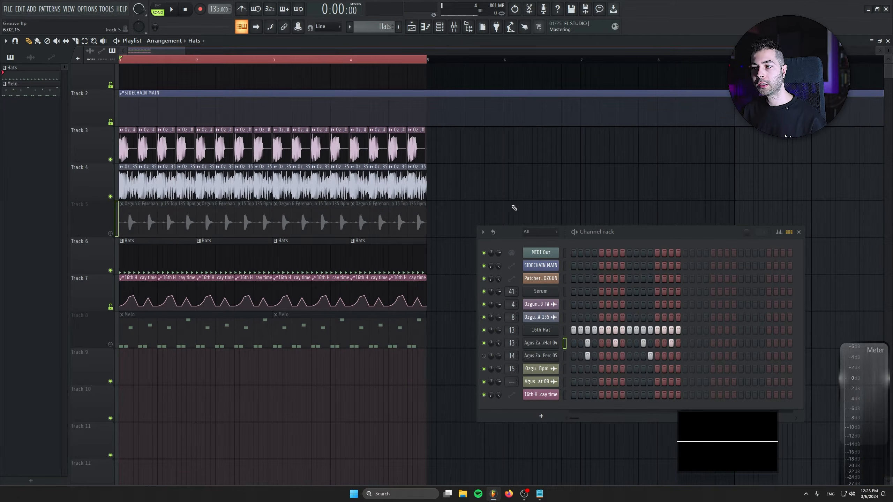
pyautogui.moveTo(652, 238); pyautogui.dragTo(705, 300)
pyautogui.scroll(-1, 544, 250)
pyautogui.rightClick(417, 260)
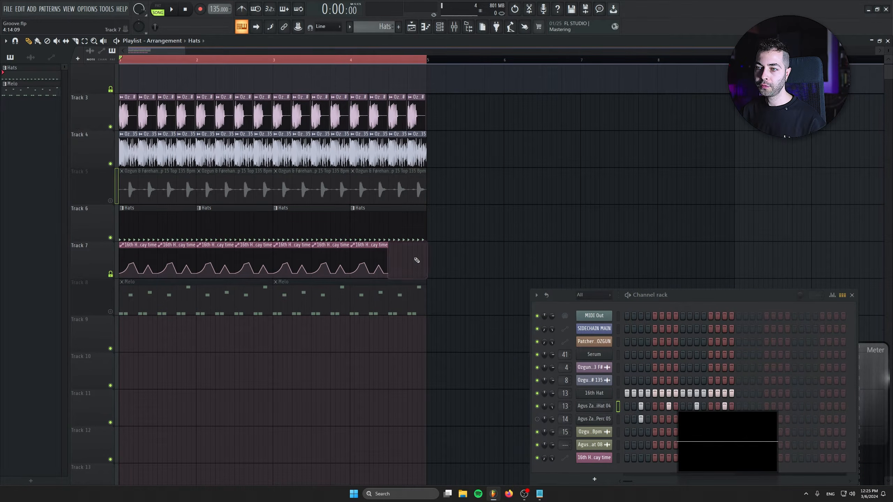
pyautogui.click(392, 246)
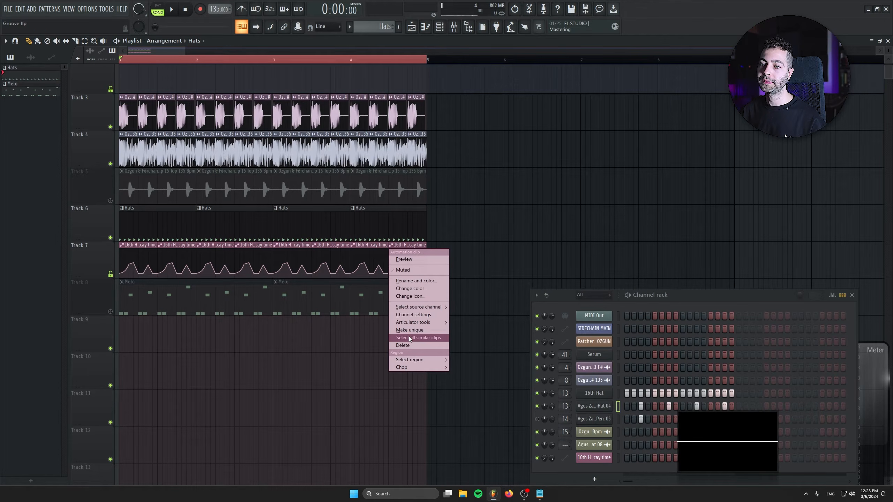
pyautogui.click(415, 329)
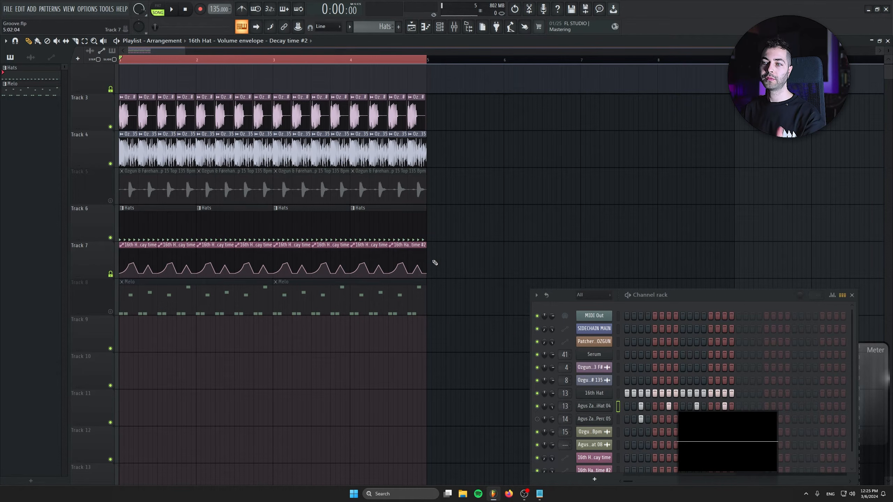
# - Delete the late points of the unique decay-time clip so its curve rises to the end, and audition it from bar 4
pyautogui.rightClick(422, 274)
pyautogui.click(433, 284)
pyautogui.rightClick(418, 266)
pyautogui.click(431, 277)
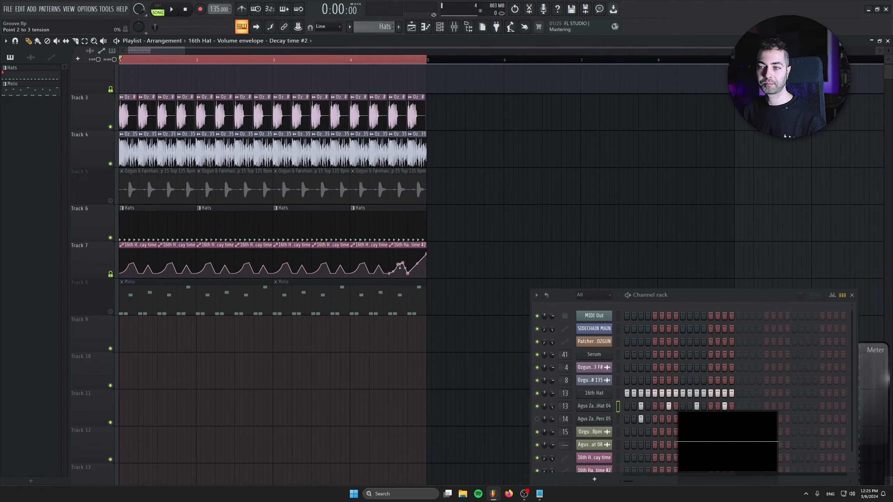
pyautogui.scroll(4, 432, 299)
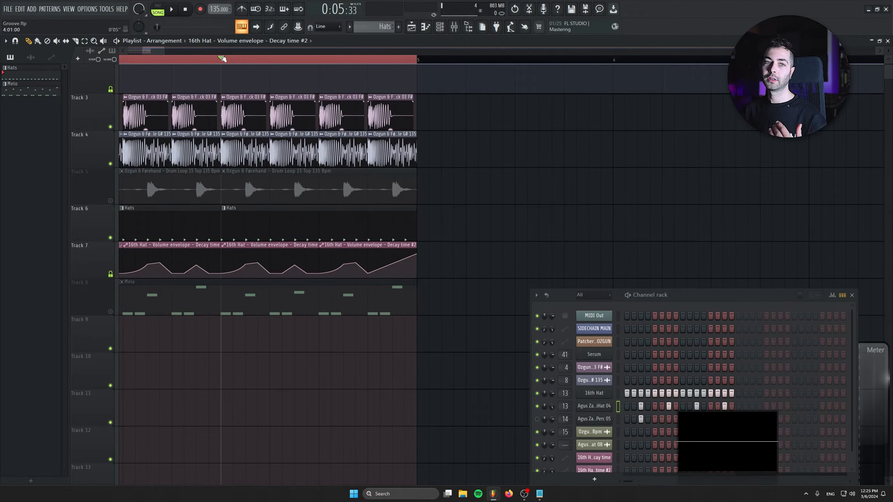
pyautogui.press('space')
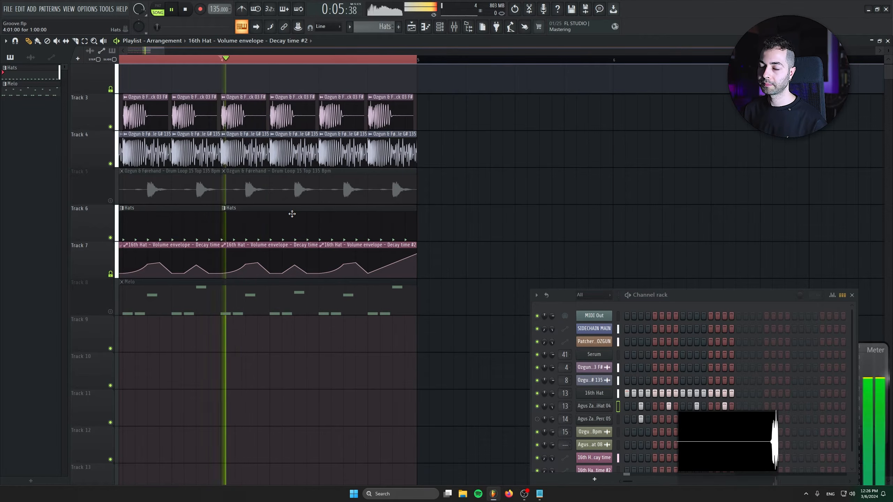
pyautogui.press('space')
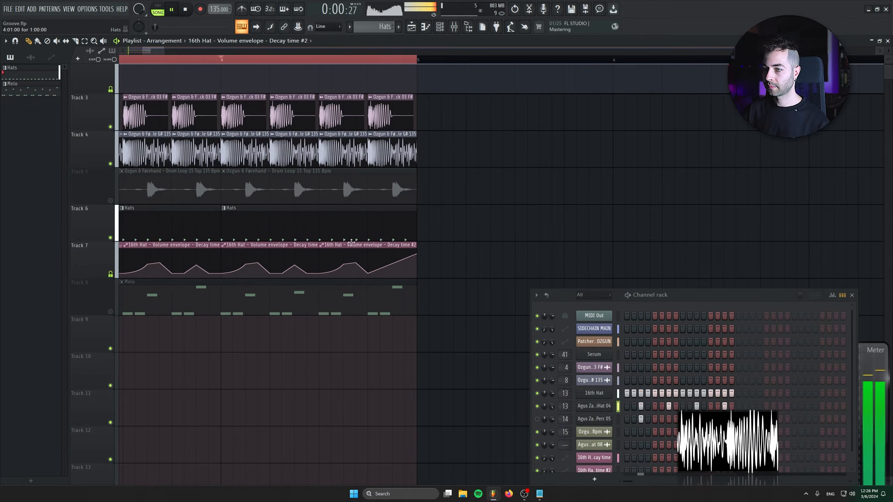
# - Delete the remaining inner points of the unique decay-time clip to form one continuous rising ramp, and play the loop
pyautogui.rightClick(357, 265)
pyautogui.click(369, 275)
pyautogui.rightClick(345, 266)
pyautogui.click(358, 277)
pyautogui.rightClick(367, 274)
pyautogui.click(378, 282)
pyautogui.press('space')
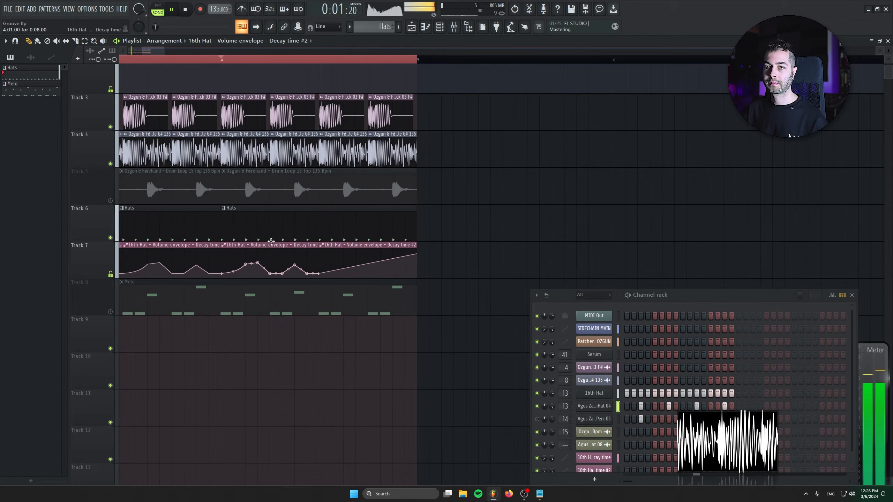
# - Listen to the 16th Hat with HiHat 04 muted while viewing the hat's volume envelope, and close the sampler
pyautogui.moveTo(694, 287); pyautogui.dragTo(654, 141)
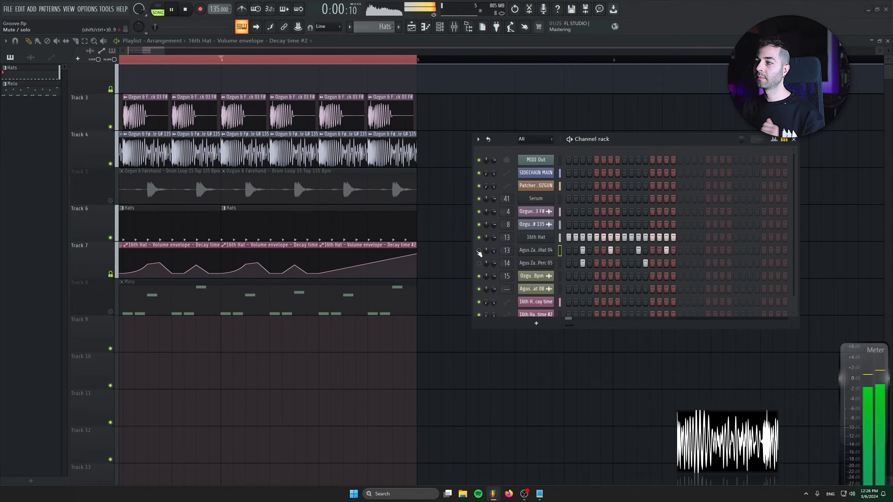
pyautogui.click(538, 238)
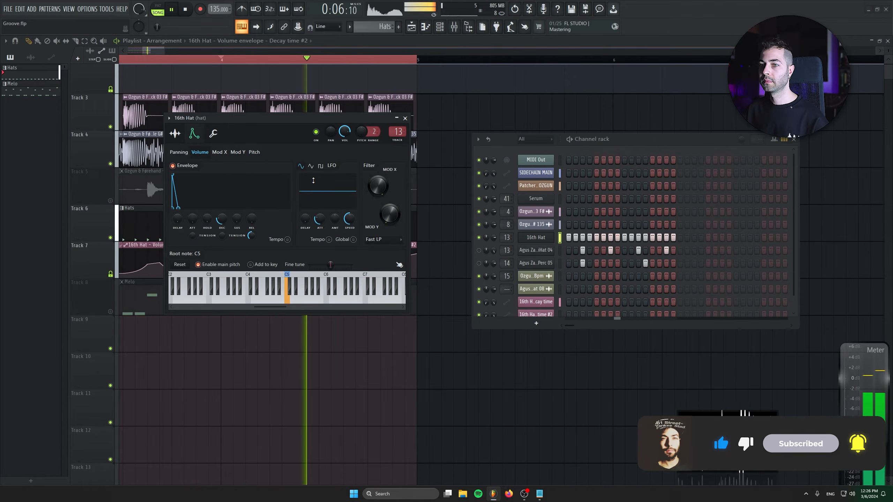
pyautogui.press('space')
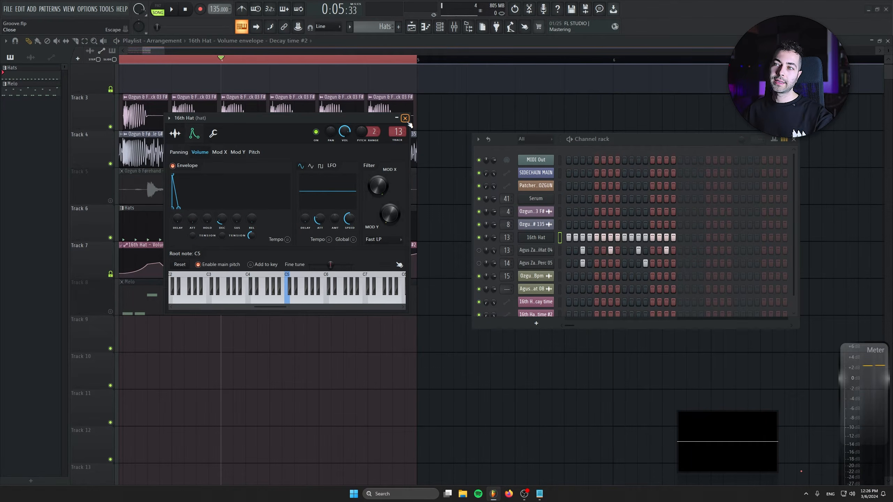
pyautogui.click(405, 119)
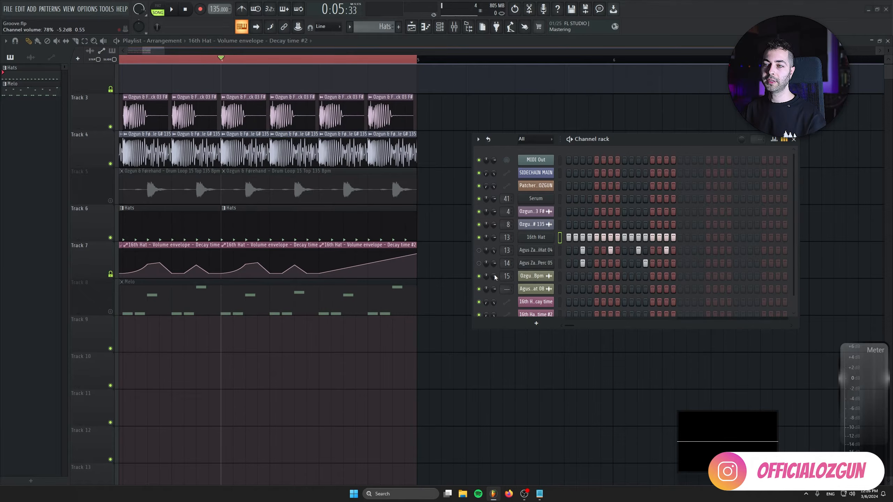
# - Open the 16th Hat notes in the piano roll and close the channel rack
pyautogui.rightClick(521, 235)
pyautogui.click(566, 238)
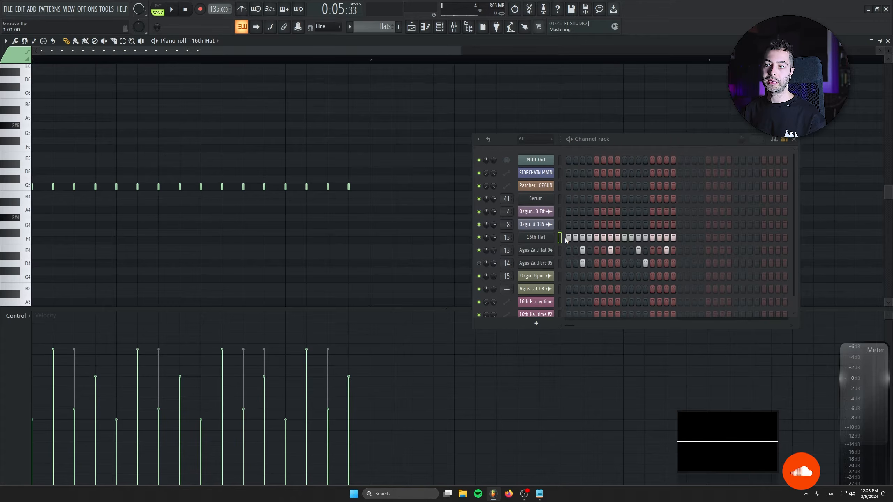
pyautogui.click(793, 139)
pyautogui.scroll(-2, 517, 173)
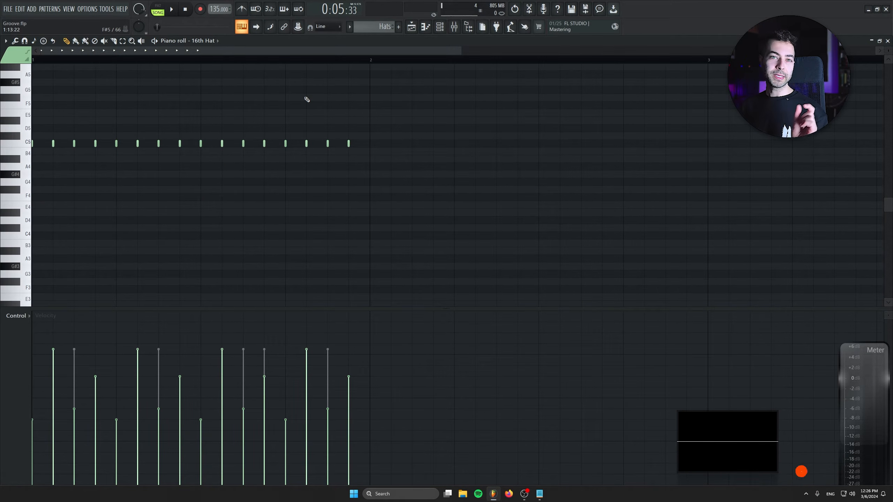
pyautogui.scroll(1, 139, 214)
pyautogui.scroll(3, 139, 213)
pyautogui.scroll(-1, 504, 174)
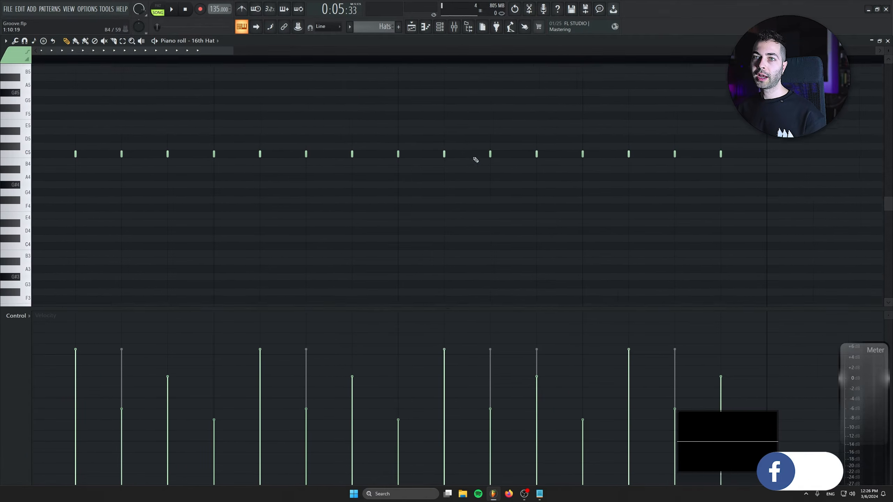
# - In pattern mode, select every second 16th-hat note and shift them later so the first sits at 1:02:07, auditioning the swing
pyautogui.click(157, 12)
pyautogui.scroll(-1, 547, 229)
pyautogui.scroll(3, 280, 265)
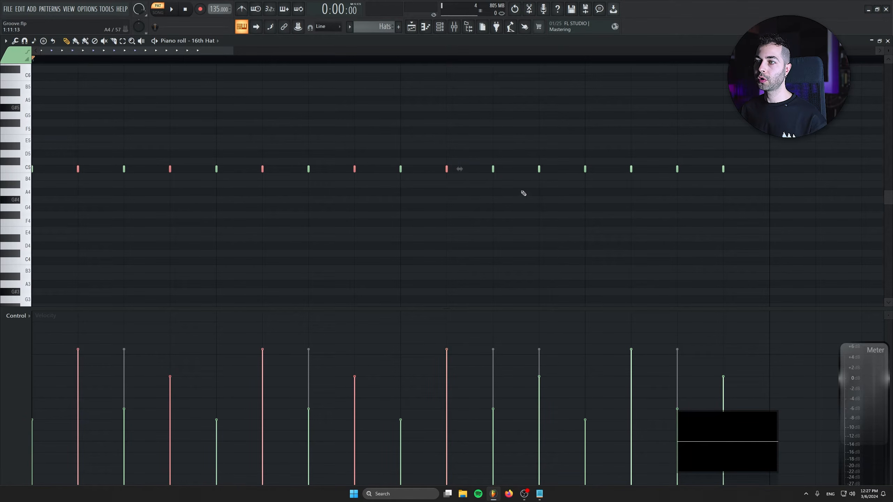
pyautogui.scroll(3, 59, 206)
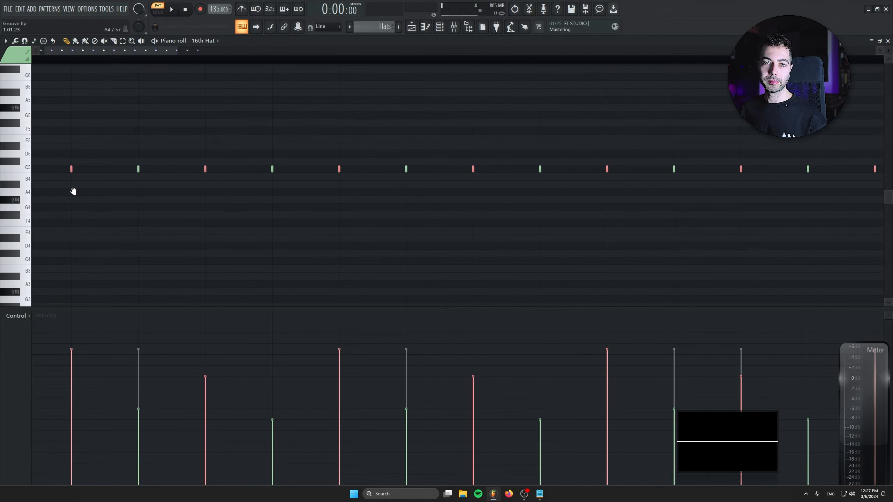
pyautogui.scroll(1, 104, 197)
pyautogui.press('space')
pyautogui.moveTo(100, 193); pyautogui.dragTo(118, 196)
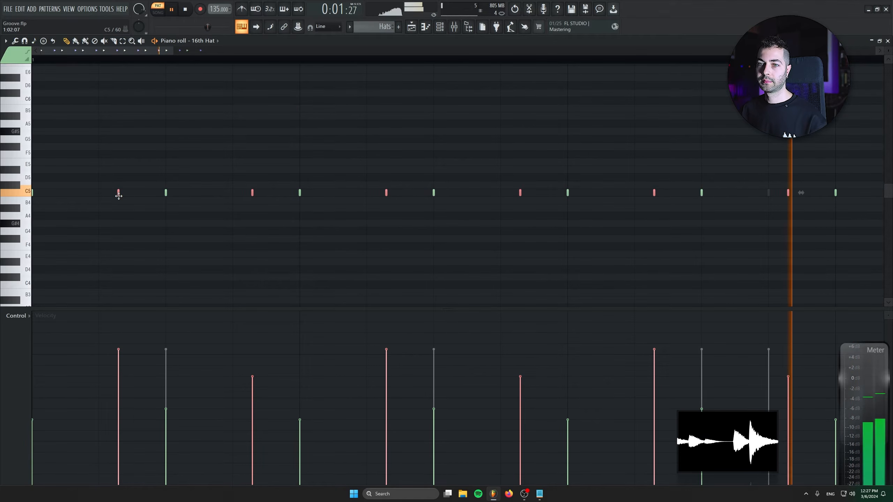
pyautogui.press('space')
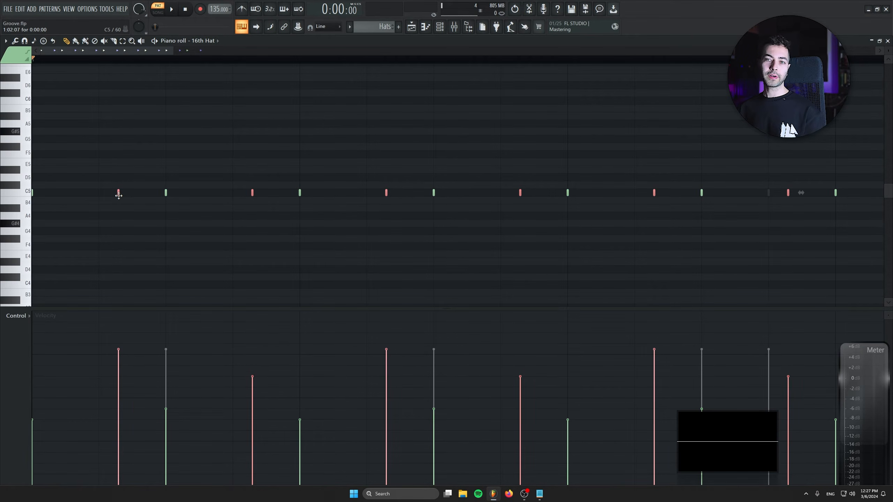
# - Audition the swung hats with the playlist in song mode and reopen the 16th Hat notes in the piano roll
pyautogui.press('F5')
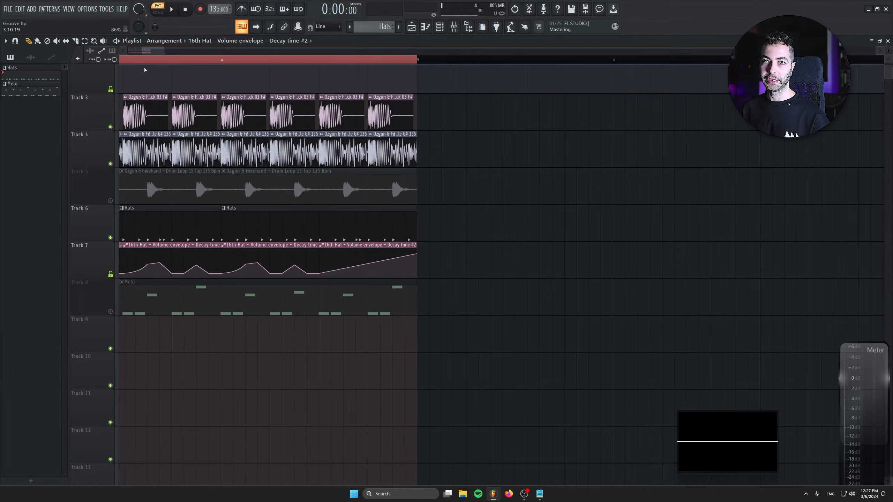
pyautogui.press('space')
pyautogui.click(440, 27)
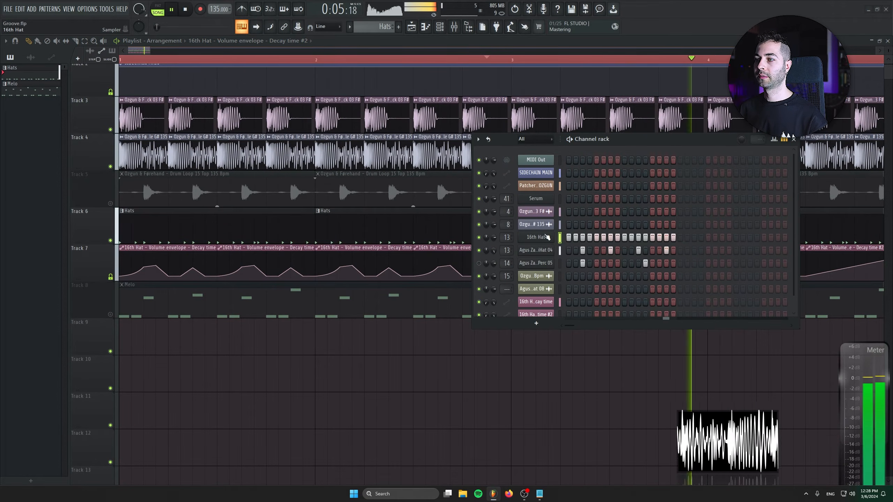
pyautogui.rightClick(547, 238)
pyautogui.click(570, 244)
pyautogui.press('Escape')
pyautogui.click(439, 27)
pyautogui.rightClick(535, 238)
pyautogui.click(563, 238)
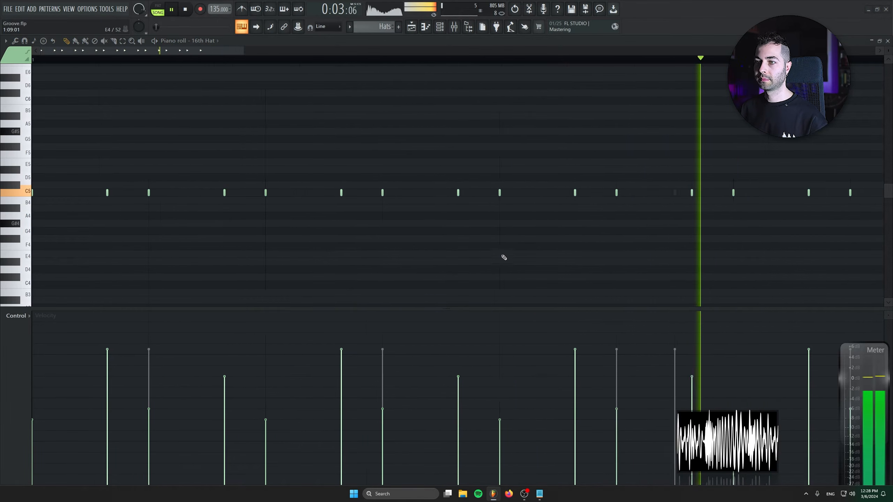
# - Select every second 16th-hat note and shift them earlier so the first sits at 1:02:04, listening to the result
pyautogui.press('space')
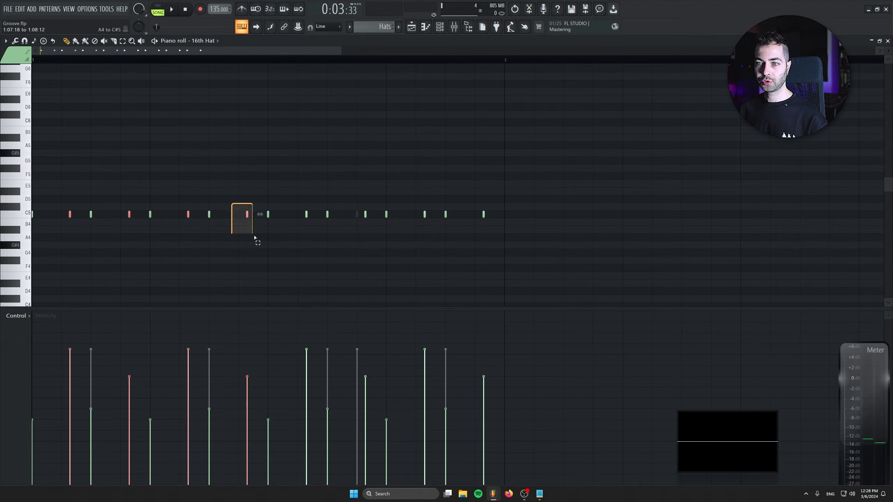
pyautogui.press('space')
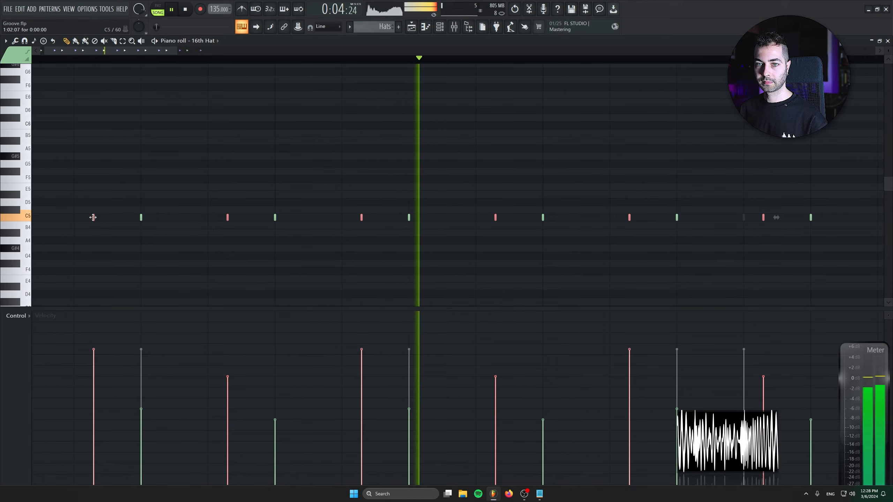
pyautogui.moveTo(93, 219)
pyautogui.mouseDown()
pyautogui.moveTo(76, 219)
pyautogui.moveTo(85, 220)
pyautogui.mouseUp()
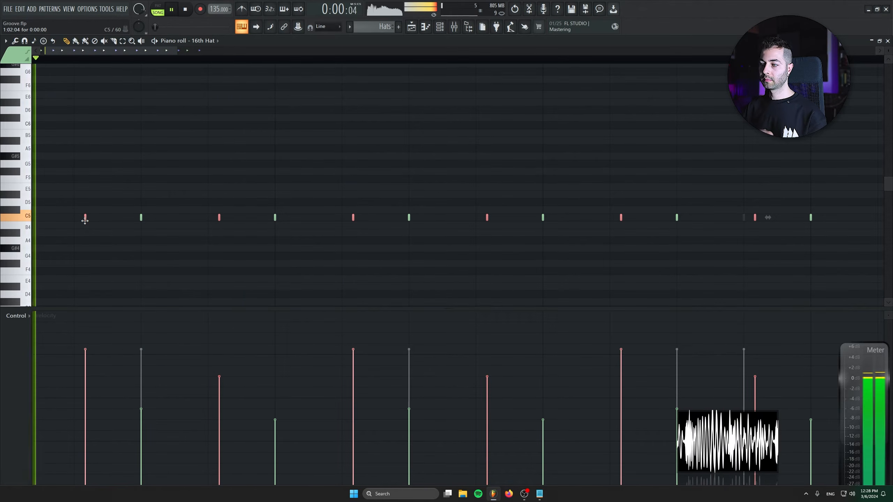
pyautogui.press('space')
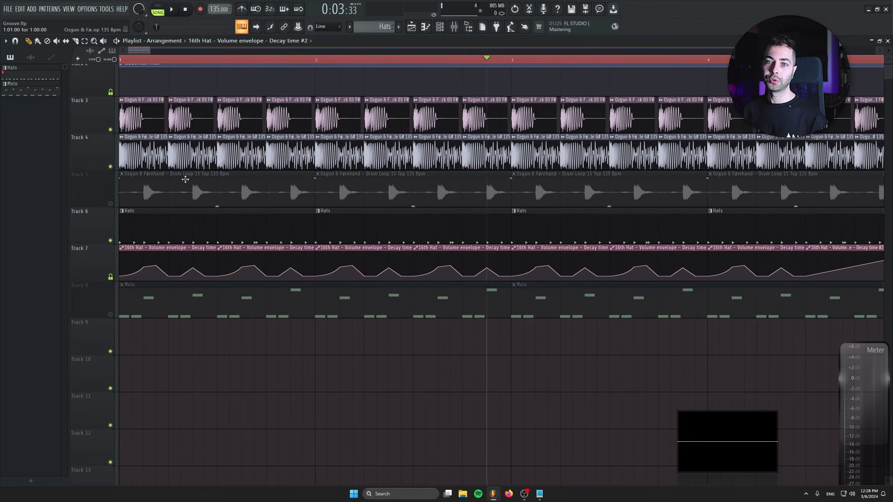
# - Back in the playlist, unmute the drum loop on Track 5, compare its waveform with the swung hat positions and select the loop clip
pyautogui.scroll(4, 152, 214)
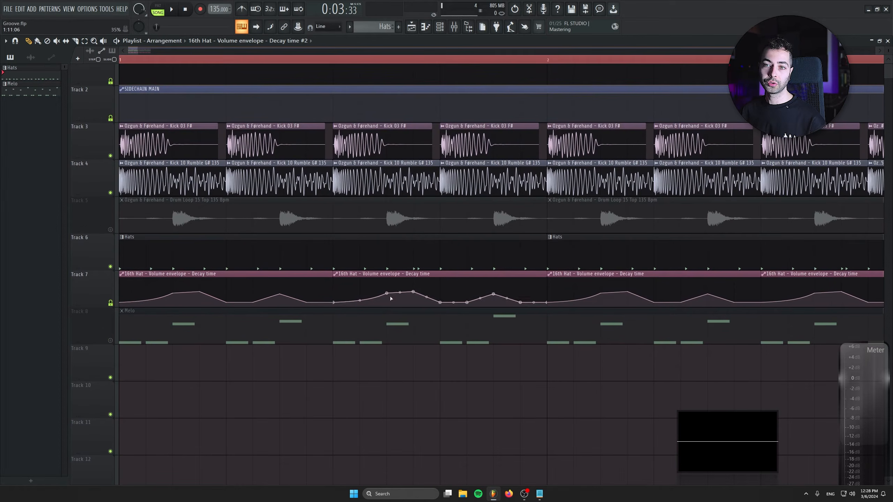
pyautogui.click(110, 230)
pyautogui.scroll(3, 128, 239)
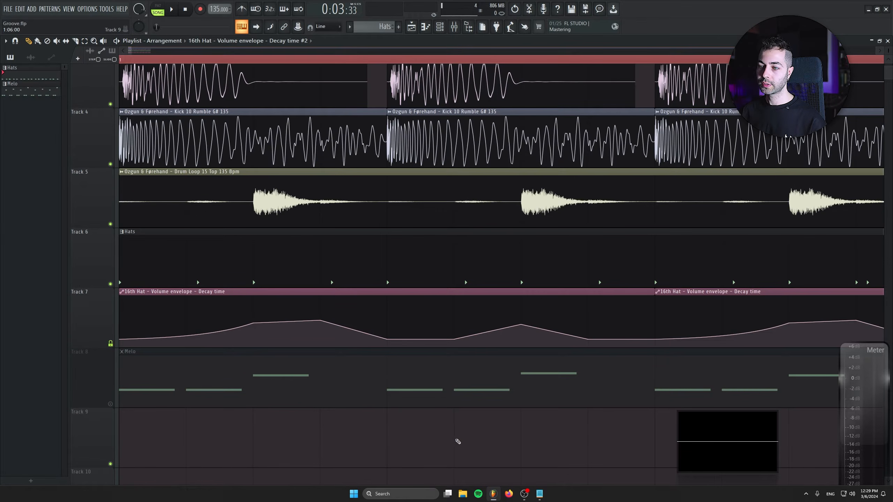
pyautogui.scroll(2, 131, 377)
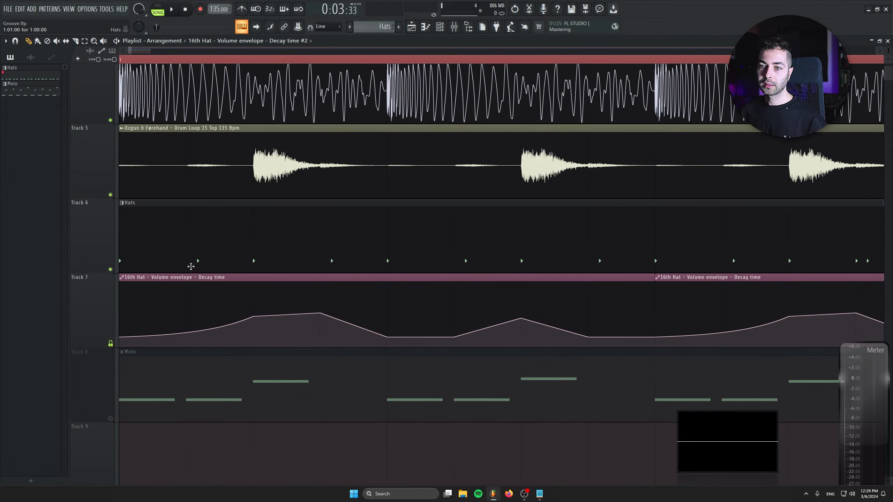
pyautogui.moveTo(186, 270); pyautogui.dragTo(210, 268)
pyautogui.moveTo(309, 268); pyautogui.dragTo(338, 268)
pyautogui.moveTo(188, 168); pyautogui.dragTo(205, 178)
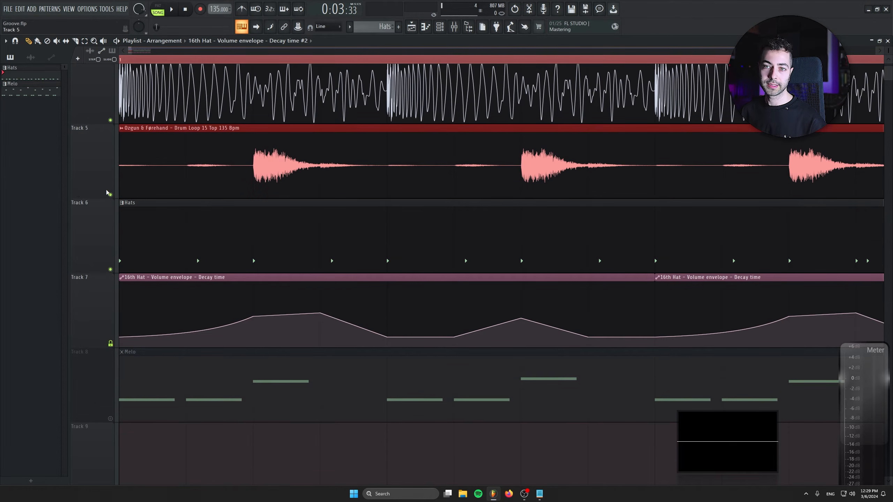
# - Solo the drum loop on Track 5 and listen to it from 1:02:00
pyautogui.rightClick(110, 194)
pyautogui.moveTo(194, 62); pyautogui.dragTo(189, 61)
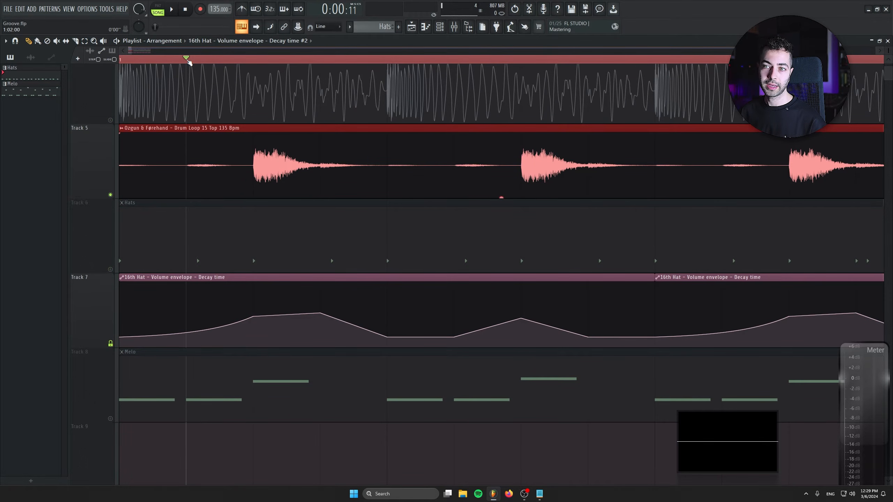
pyautogui.press('space')
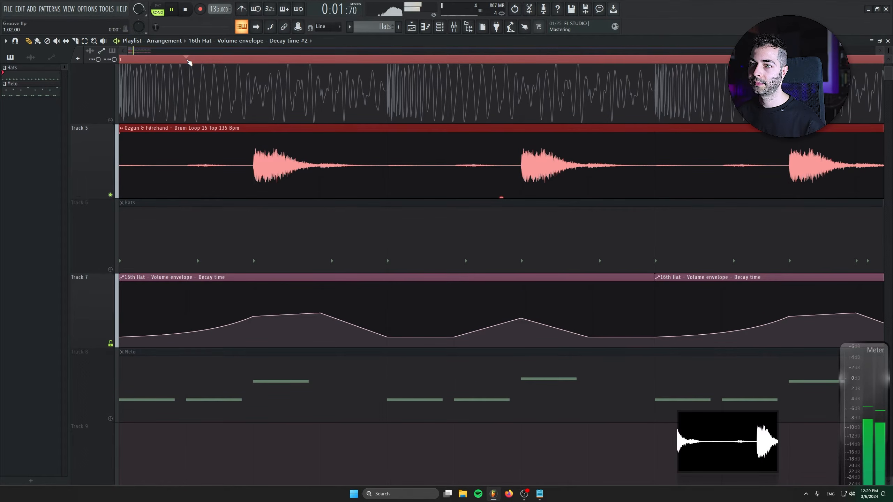
pyautogui.press('space')
# - Chop the first drum loop clip on Track 5 into quarter beats and deselect the slices
pyautogui.click(76, 41)
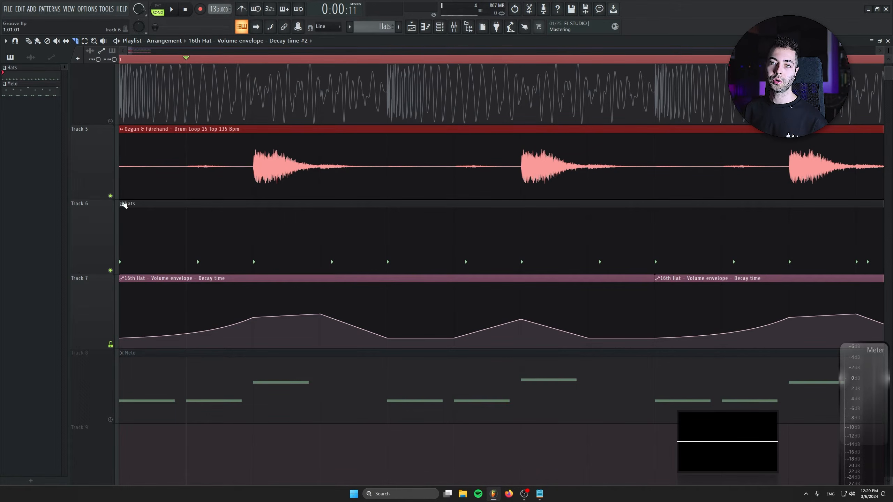
pyautogui.hotkey('ctrl', 'd')
pyautogui.click(28, 41)
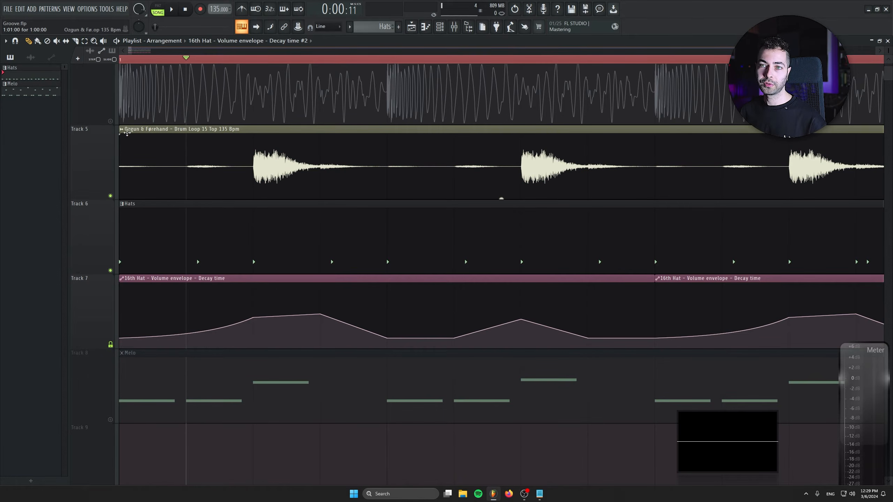
pyautogui.click(122, 129)
pyautogui.moveTo(227, 208)
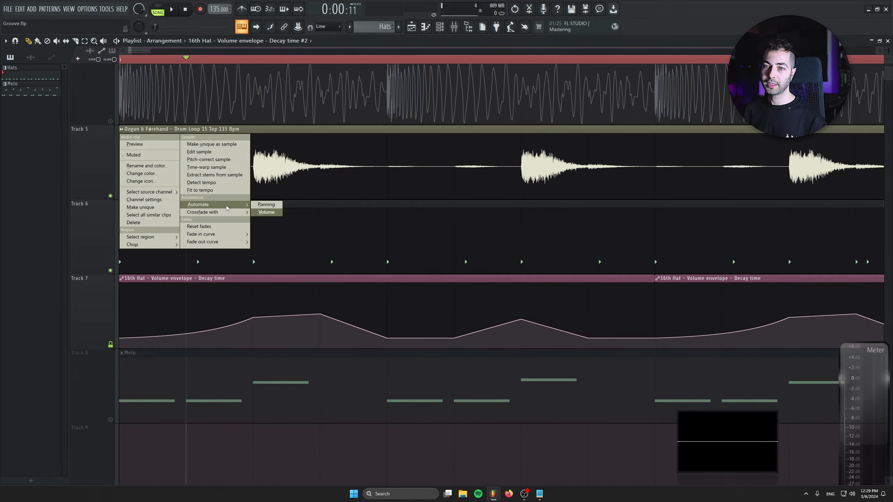
pyautogui.moveTo(134, 245)
pyautogui.moveTo(200, 292)
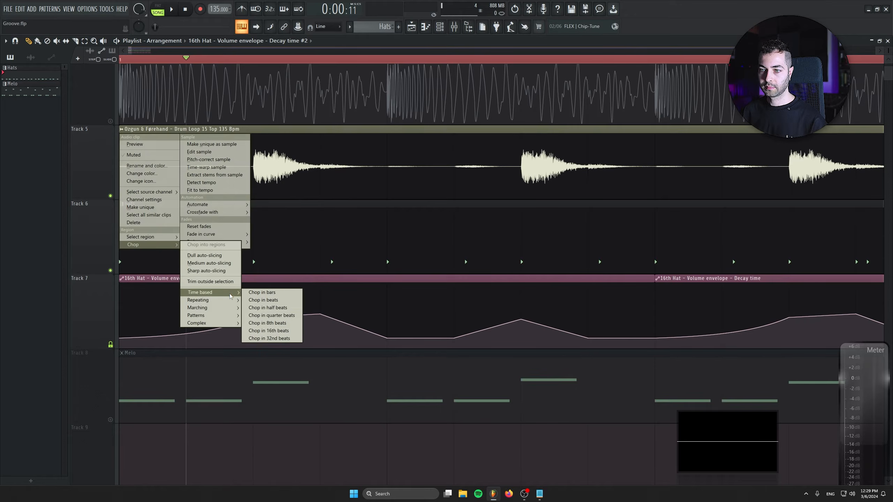
pyautogui.click(289, 318)
pyautogui.hotkey('ctrl', 'd')
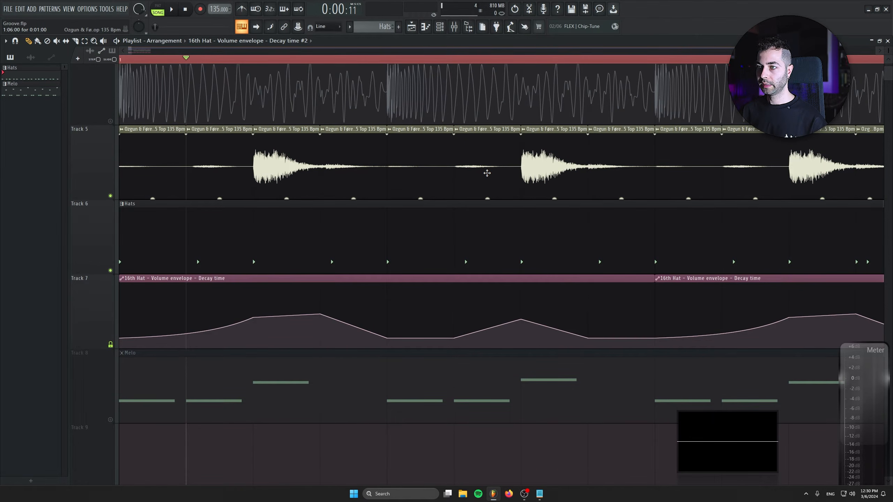
# - Replace the unsliced drum loop clips in bars 2 to 4 of Track 5 with copies of the sliced first bar
pyautogui.moveTo(746, 163); pyautogui.dragTo(305, 184)
pyautogui.moveTo(446, 187); pyautogui.dragTo(400, 218)
pyautogui.moveTo(333, 218); pyautogui.dragTo(439, 226)
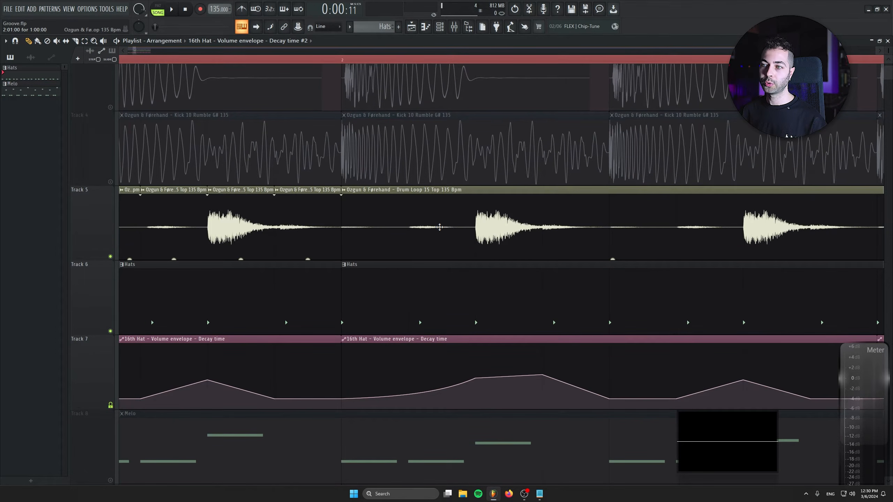
pyautogui.scroll(-10, 441, 227)
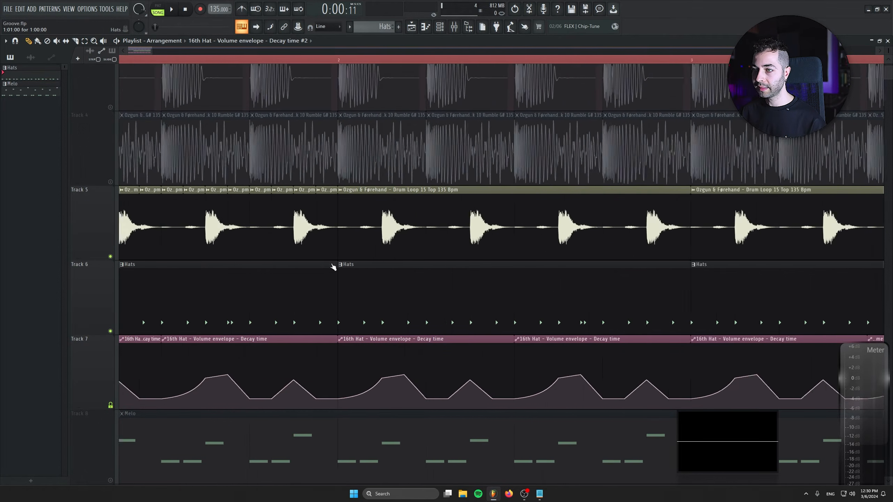
pyautogui.rightClick(318, 231)
pyautogui.rightClick(280, 232)
pyautogui.rightClick(443, 229)
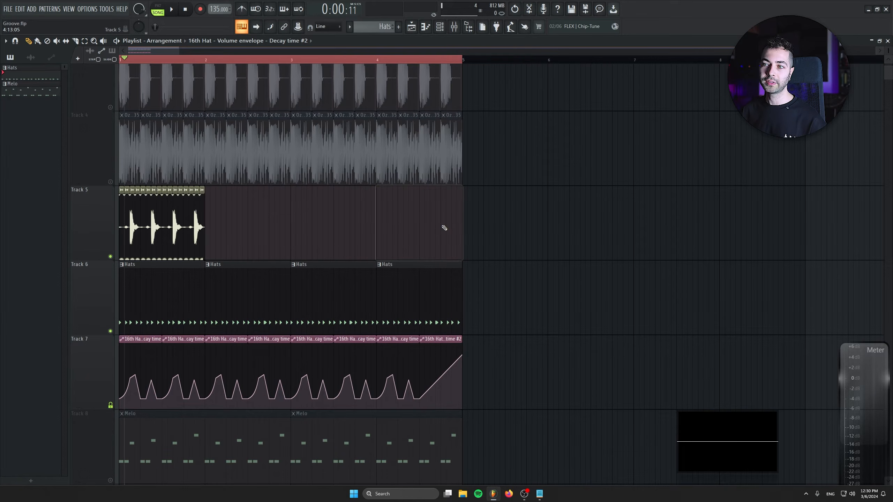
pyautogui.moveTo(333, 231); pyautogui.dragTo(0, 242)
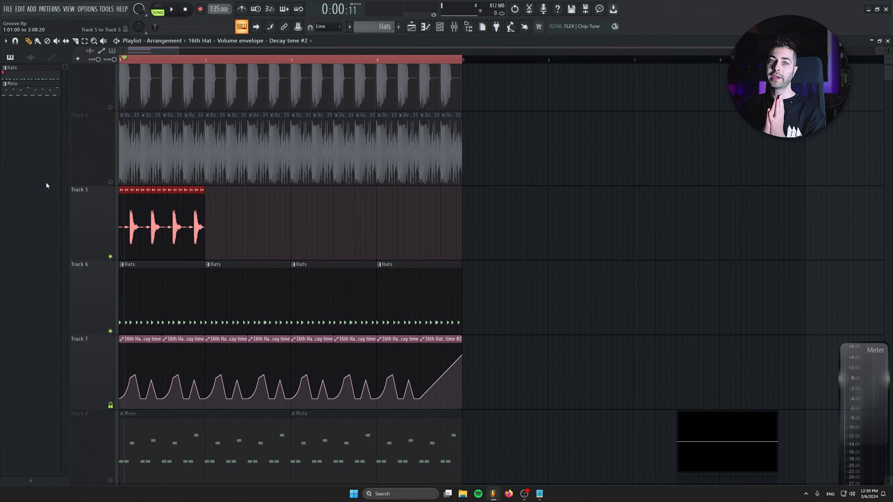
pyautogui.hotkey('ctrl', 'b')
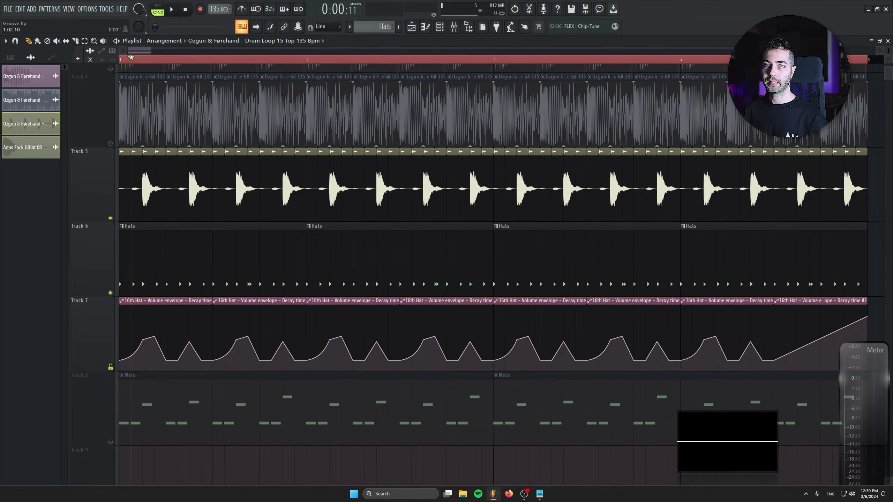
# - Set the drum loop's declicking mode to Generic (bleeding), auditioning the slices before and after the change
pyautogui.press('space')
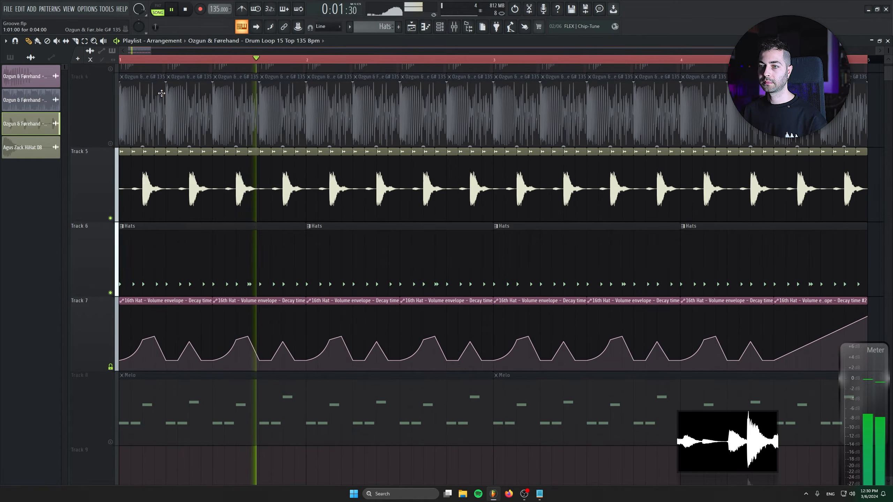
pyautogui.doubleClick(214, 194)
pyautogui.click(123, 156)
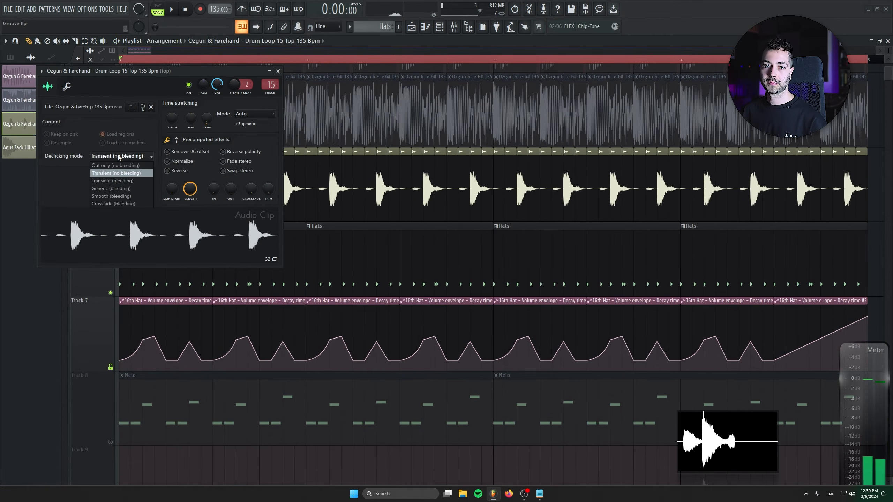
pyautogui.press('space')
pyautogui.click(110, 187)
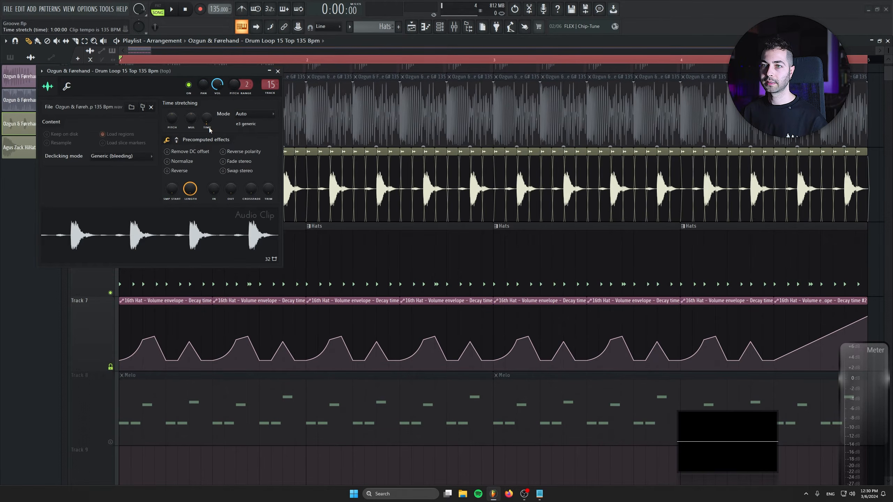
pyautogui.press('space')
pyautogui.click(278, 72)
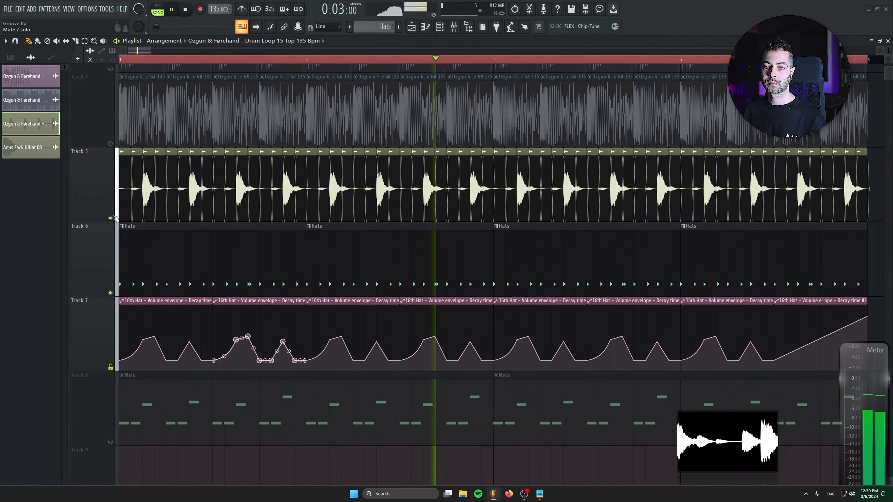
# - Unmute the rumble on Track 4 and the kick on Track 3, audition them with the swung loop and check the mixer levels
pyautogui.click(110, 143)
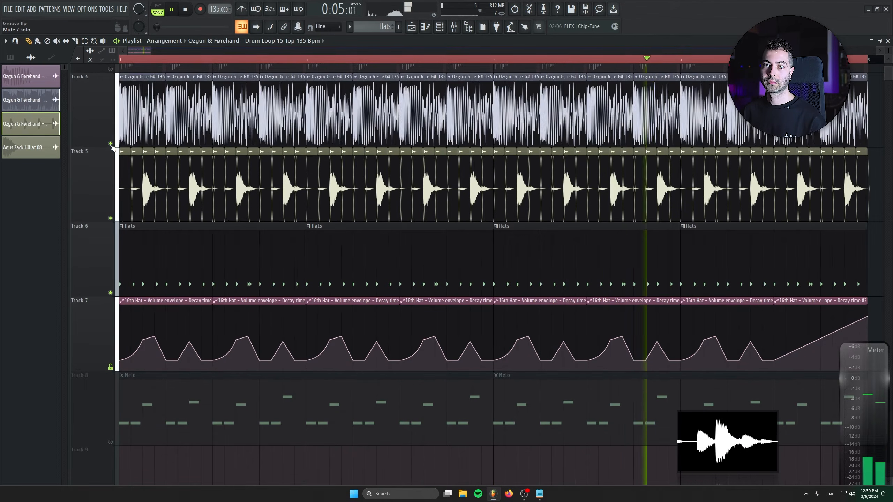
pyautogui.scroll(2, 109, 185)
pyautogui.click(111, 218)
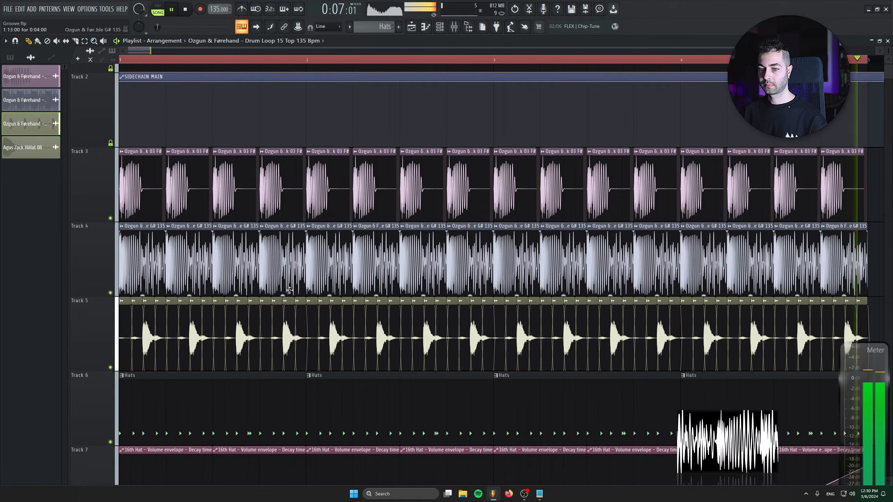
pyautogui.scroll(-3, 112, 219)
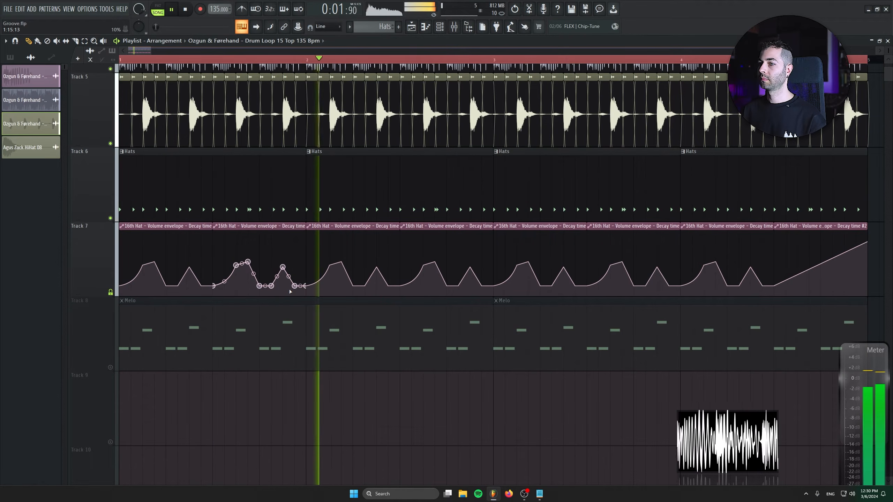
pyautogui.click(463, 24)
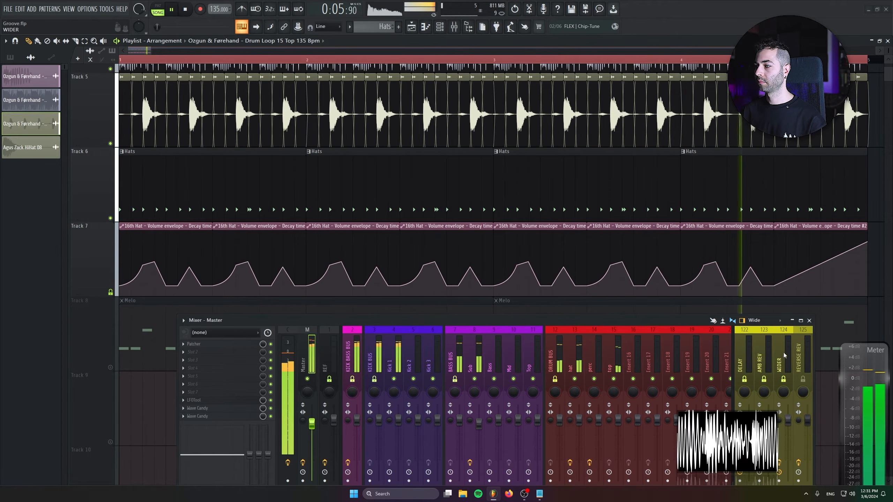
pyautogui.press('space')
pyautogui.click(809, 320)
pyautogui.scroll(2, 647, 318)
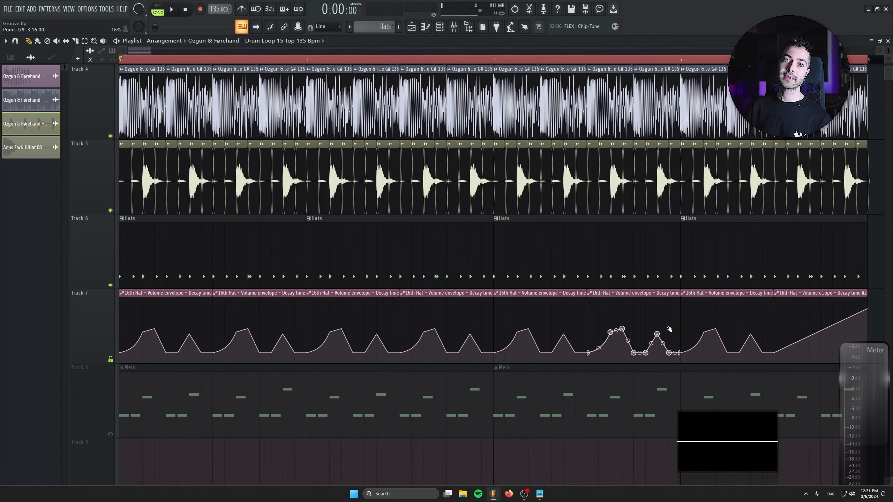
# - Unmute the Agus Zack Perc 05 channel and shift its note at 1:12:00 later to line up with the swung 16th hat
pyautogui.click(440, 27)
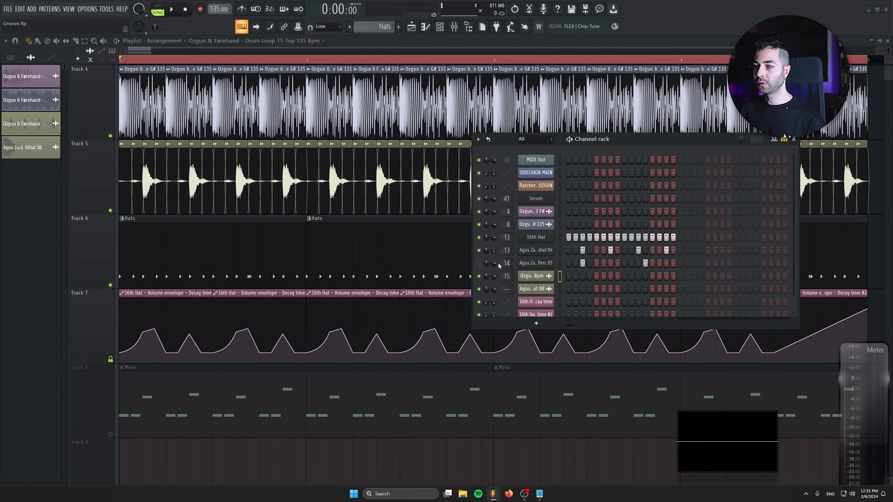
pyautogui.rightClick(543, 263)
pyautogui.click(569, 262)
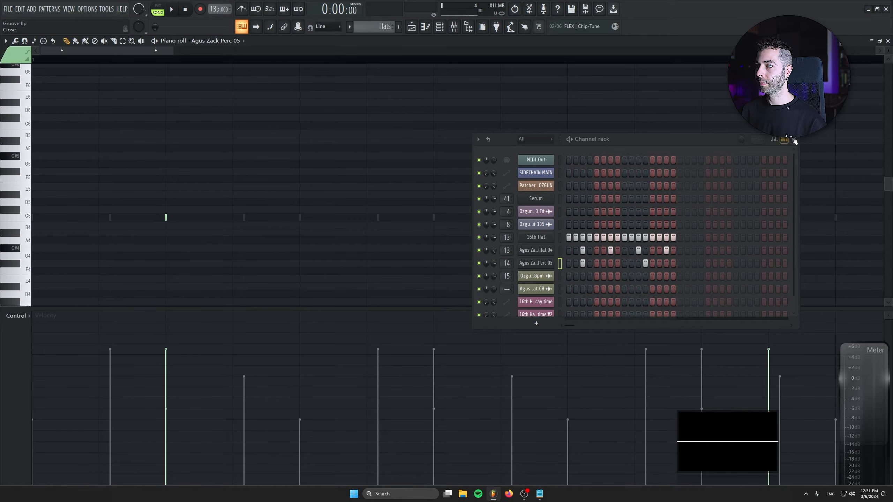
pyautogui.click(792, 140)
pyautogui.scroll(-2, 482, 246)
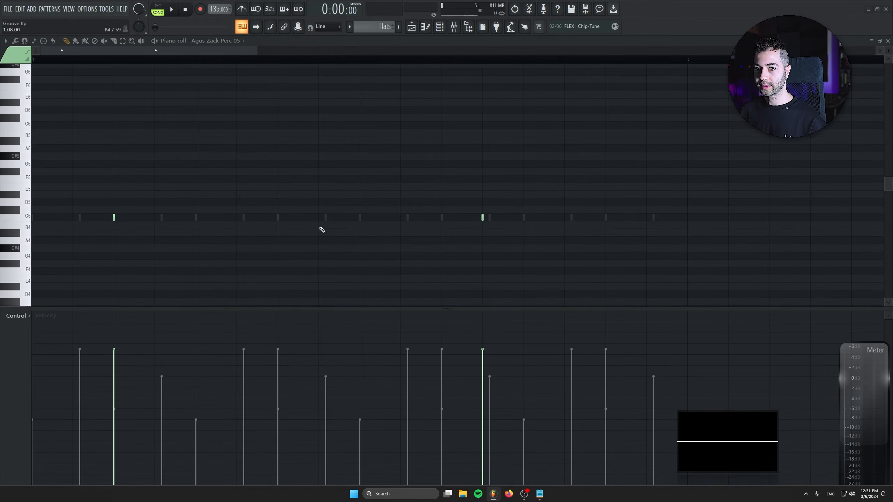
pyautogui.scroll(2, 104, 245)
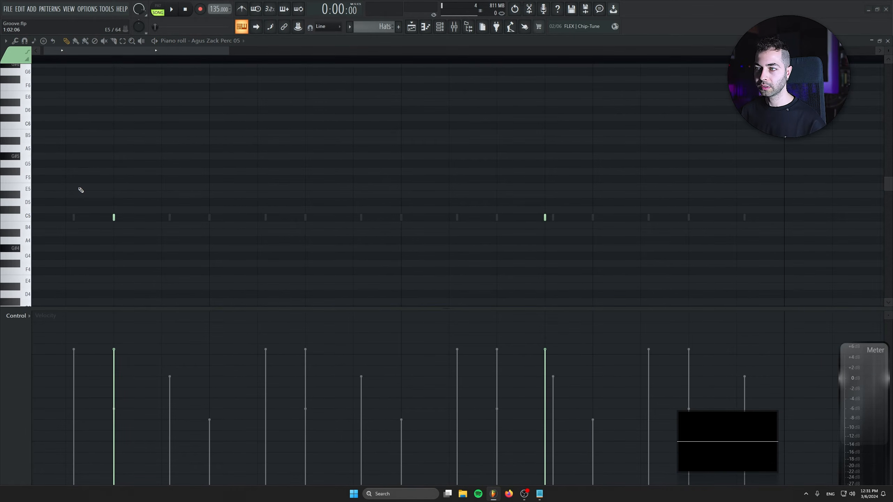
pyautogui.scroll(2, 602, 267)
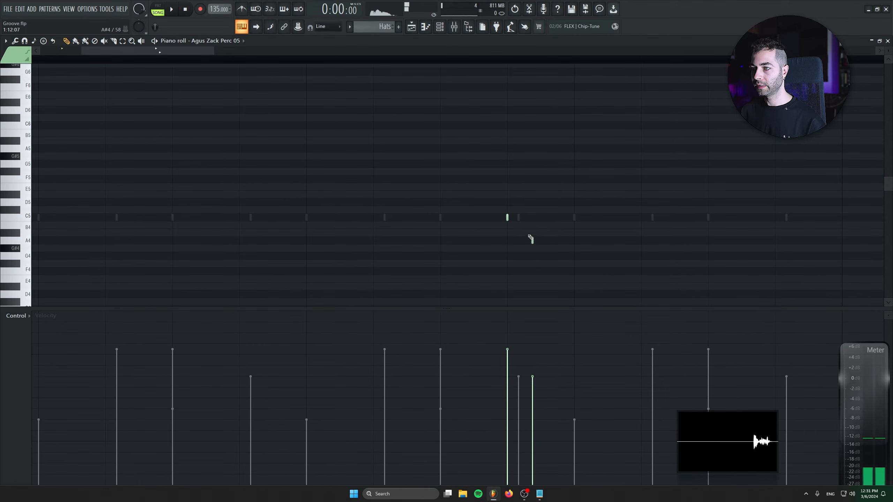
pyautogui.moveTo(507, 218); pyautogui.dragTo(519, 217)
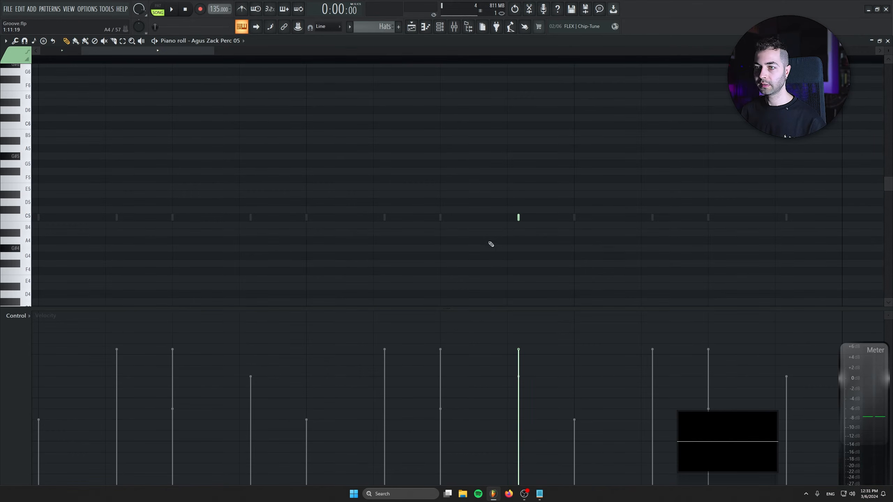
pyautogui.scroll(-3, 527, 246)
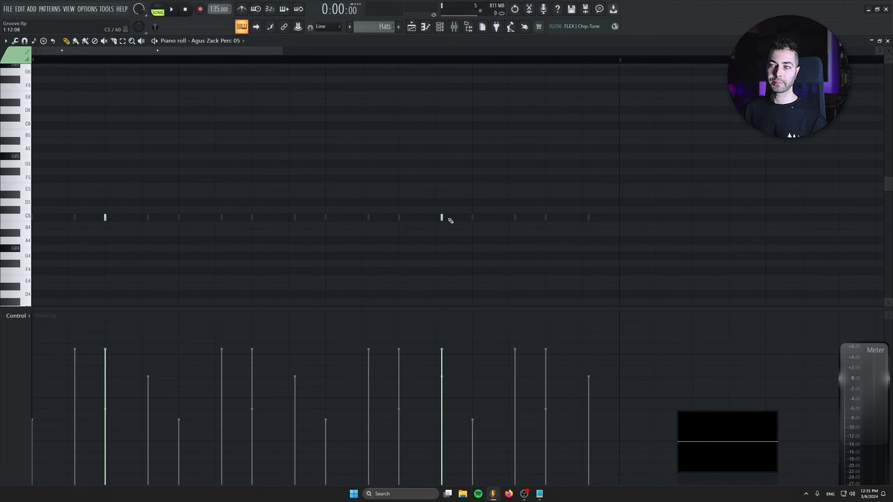
# - Unmute the Melo pattern on Track 8 of the playlist and open its Serum notes in the piano roll
pyautogui.press('F5')
pyautogui.scroll(-1, 251, 261)
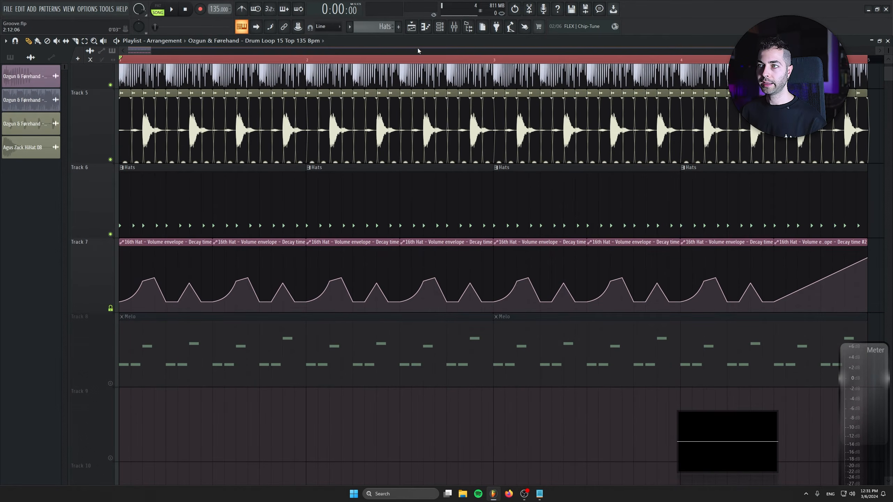
pyautogui.doubleClick(226, 355)
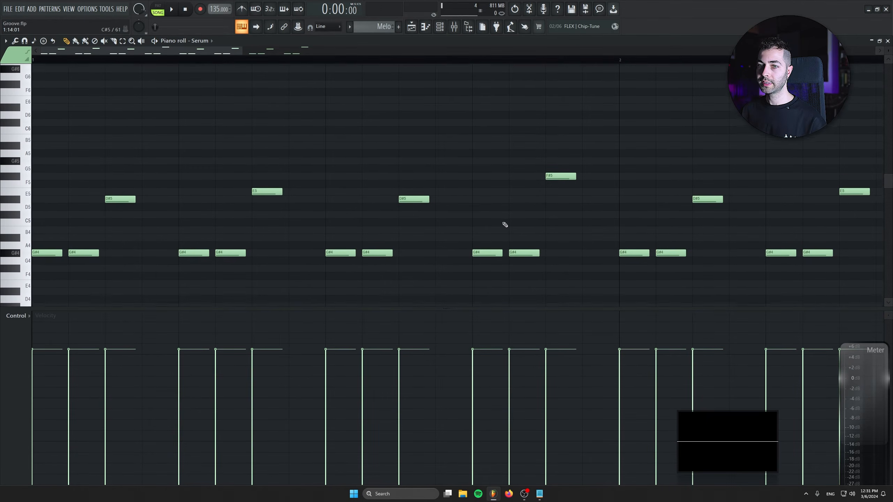
pyautogui.press('F5')
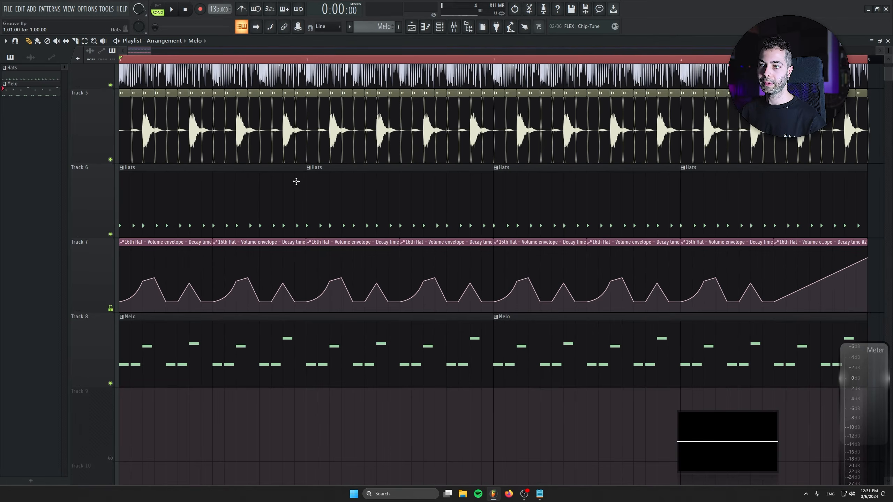
pyautogui.doubleClick(191, 358)
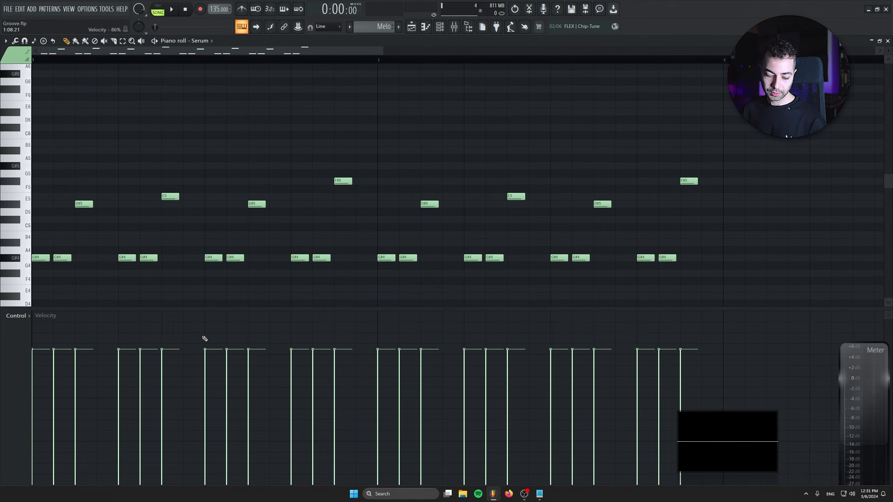
# - Quantize the Serum melody notes with the Swing groove template at about half start-time strength
pyautogui.hotkey('alt', 'q')
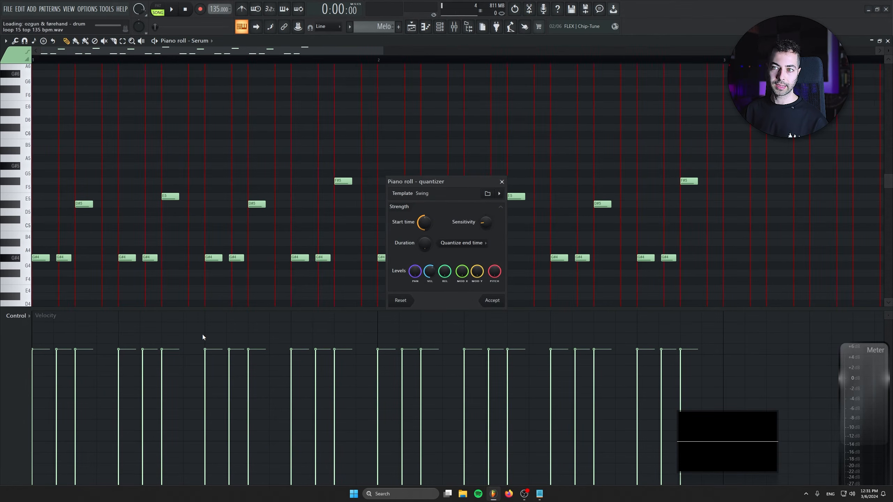
pyautogui.click(501, 194)
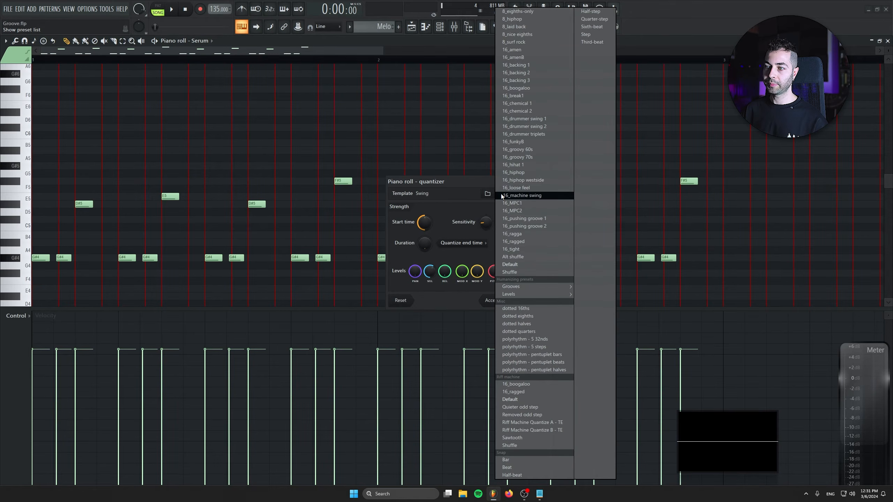
pyautogui.moveTo(509, 287)
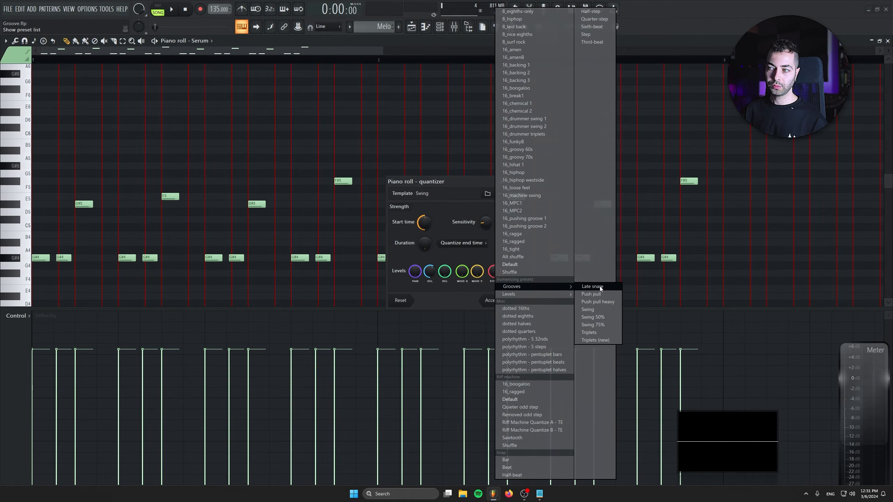
pyautogui.click(602, 309)
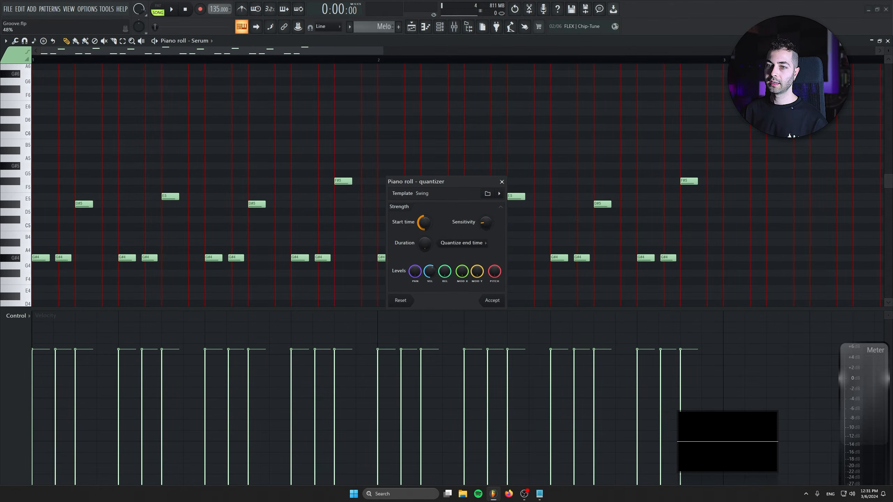
pyautogui.moveTo(424, 223)
pyautogui.mouseDown()
pyautogui.moveTo(424, 179)
pyautogui.moveTo(425, 231)
pyautogui.mouseUp()
pyautogui.click(488, 192)
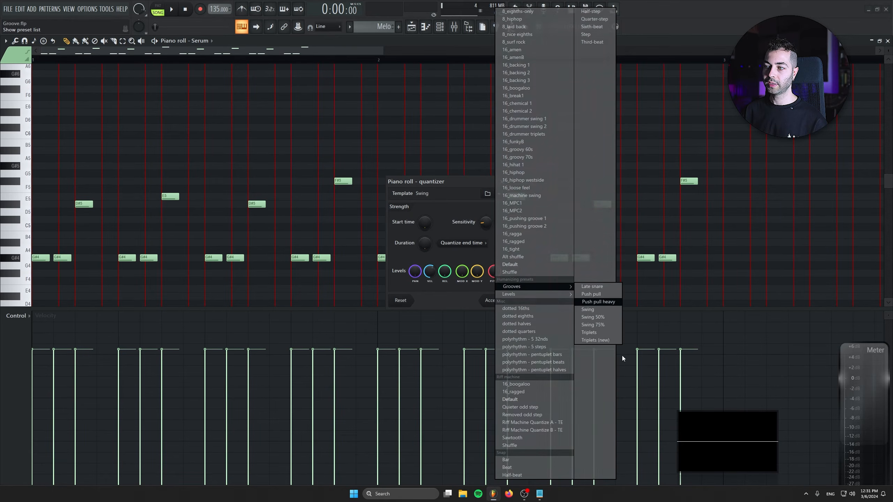
pyautogui.click(441, 207)
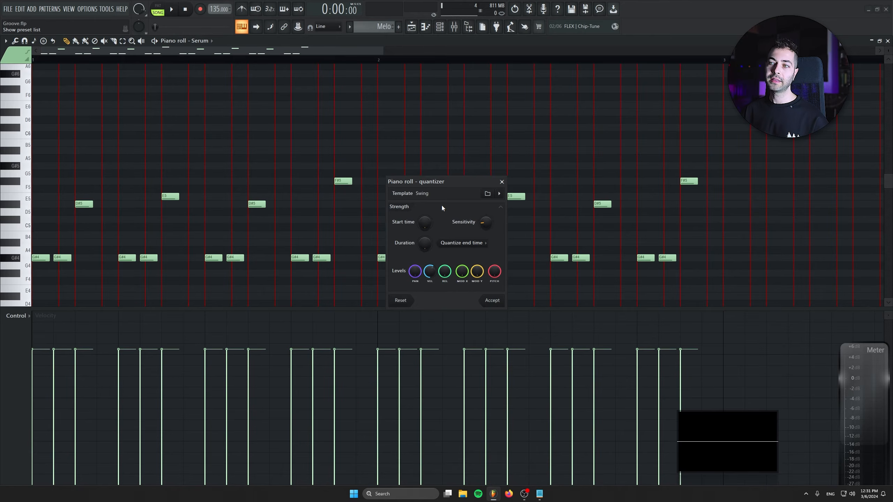
pyautogui.moveTo(426, 224); pyautogui.dragTo(426, 206)
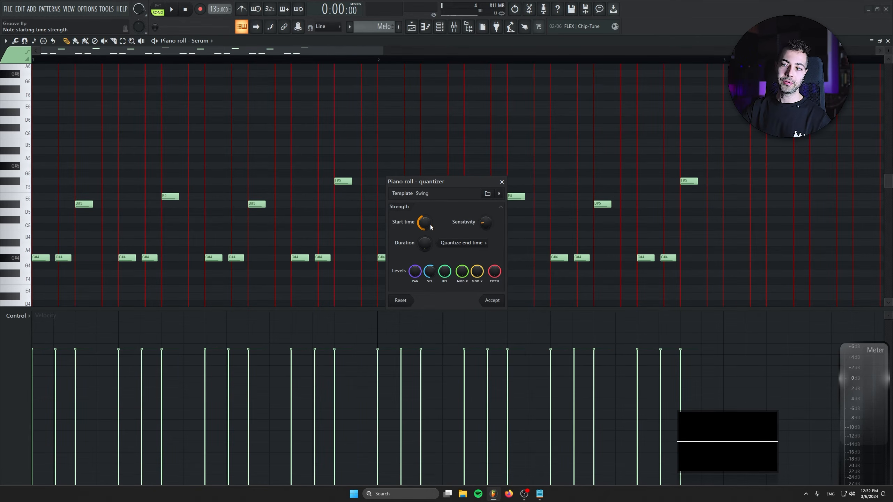
pyautogui.press('Return')
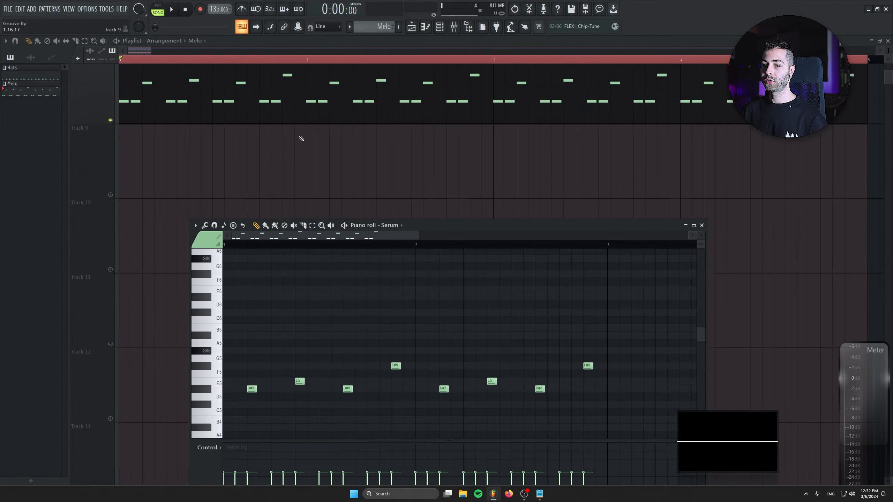
# - Select the second note of every low G# pair in the melody and shift these notes slightly later
pyautogui.scroll(2, 299, 136)
pyautogui.scroll(-3, 236, 359)
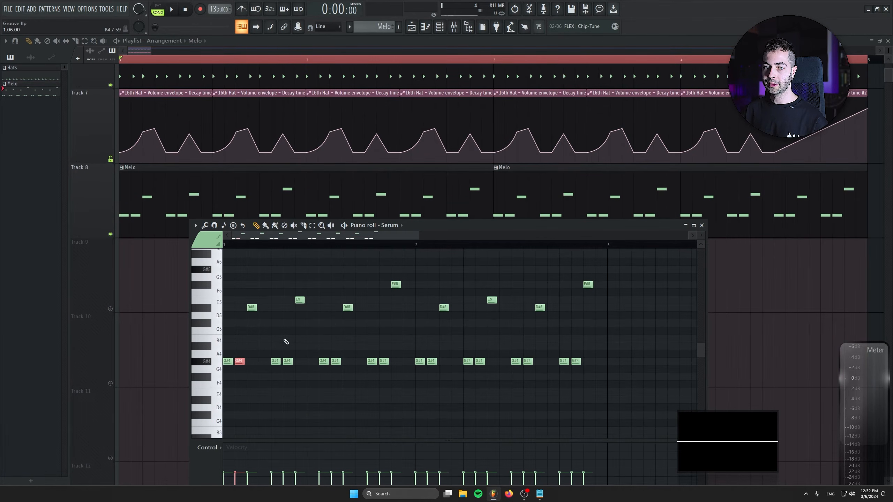
pyautogui.keyDown('ctrl'); pyautogui.click(335, 362); pyautogui.keyUp('ctrl')
pyautogui.keyDown('ctrl'); pyautogui.click(383, 362); pyautogui.keyUp('ctrl')
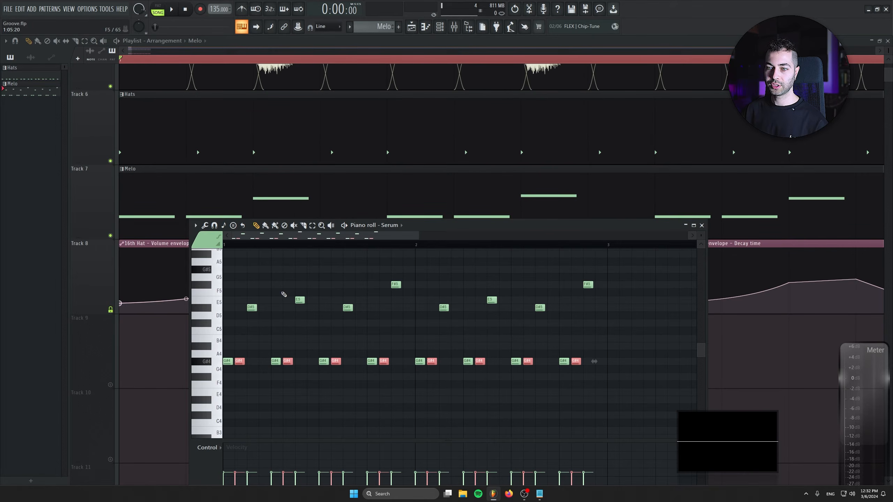
pyautogui.scroll(-1, 208, 148)
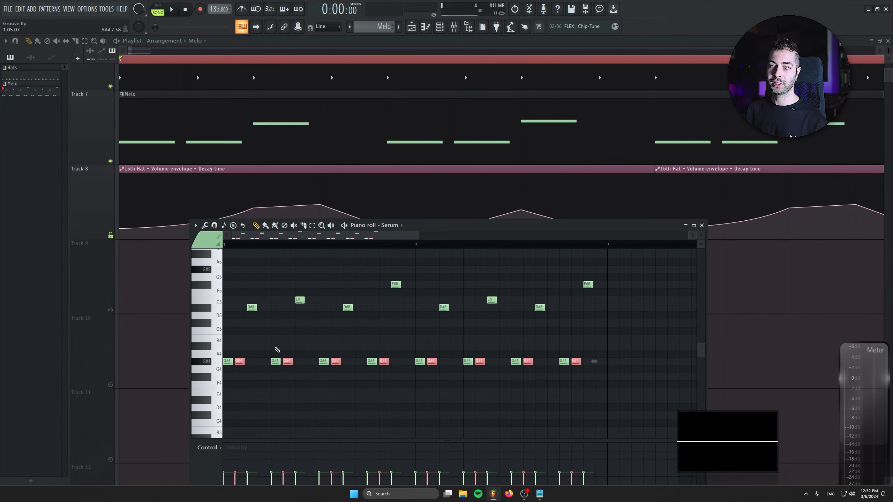
pyautogui.moveTo(238, 361); pyautogui.dragTo(240, 361)
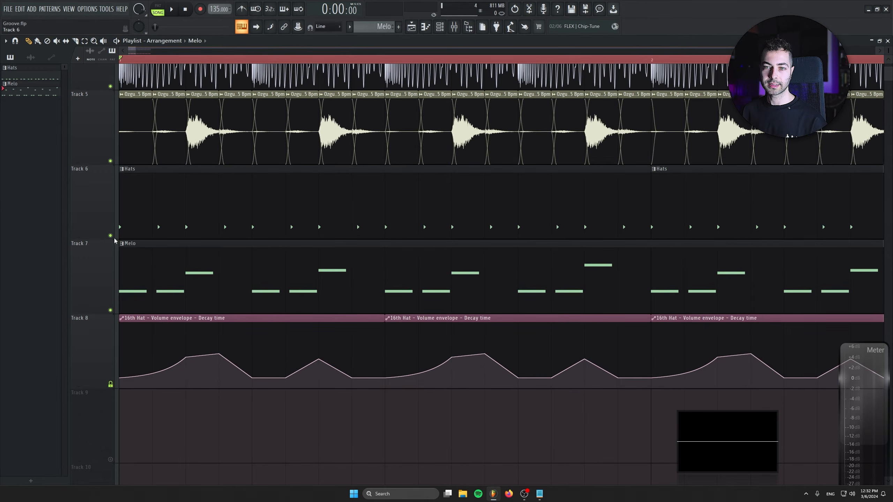
# - In LFOTool on the hat mixer channel, draw a volume curve rising to full level mid-beat and dropping at the end, with depth 30
pyautogui.press('F9')
pyautogui.click(220, 417)
pyautogui.click(296, 406)
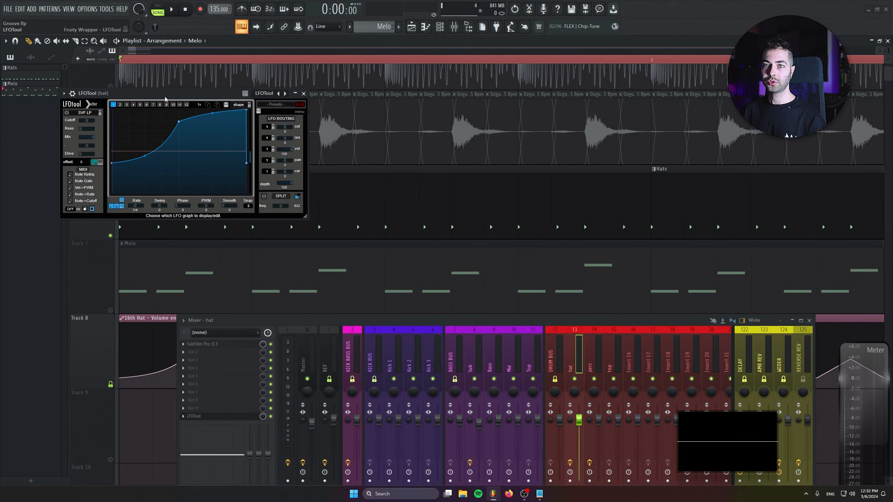
pyautogui.moveTo(164, 93); pyautogui.dragTo(171, 148)
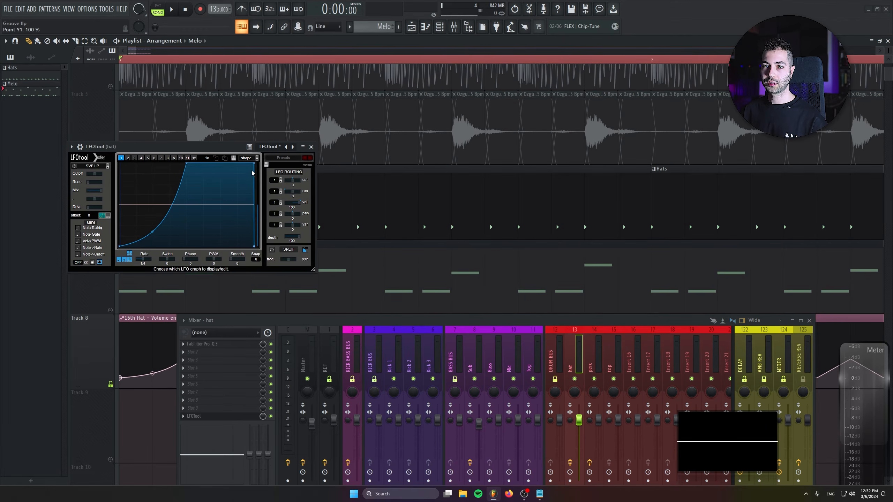
pyautogui.moveTo(252, 173); pyautogui.dragTo(247, 172)
pyautogui.moveTo(152, 232); pyautogui.dragTo(152, 216)
pyautogui.moveTo(286, 237); pyautogui.dragTo(285, 240)
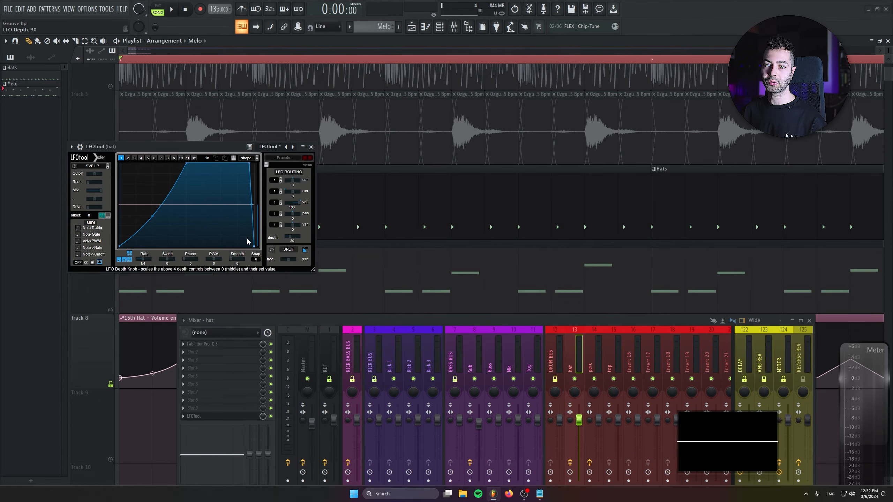
# - Mute the perc mixer channel and raise the hat's LFOTool depth to 51 while auditioning, then close the plugin
pyautogui.press('space')
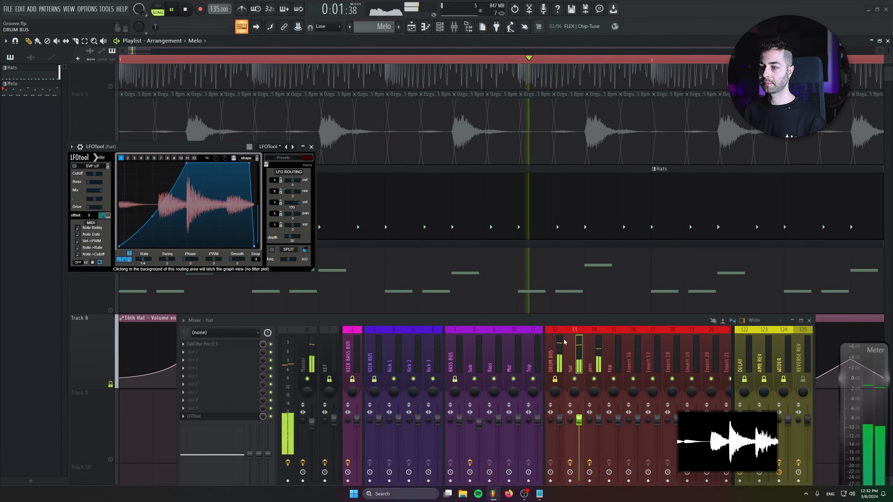
pyautogui.click(594, 379)
pyautogui.moveTo(290, 238); pyautogui.dragTo(335, 247)
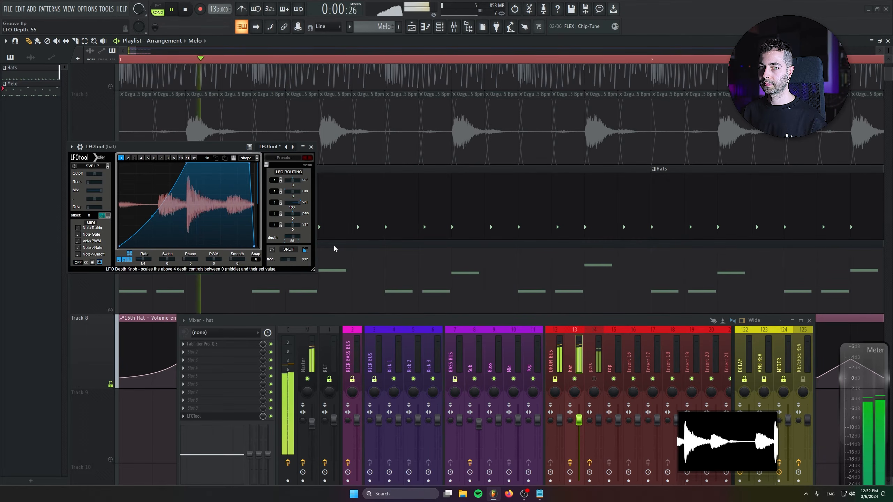
pyautogui.press('space')
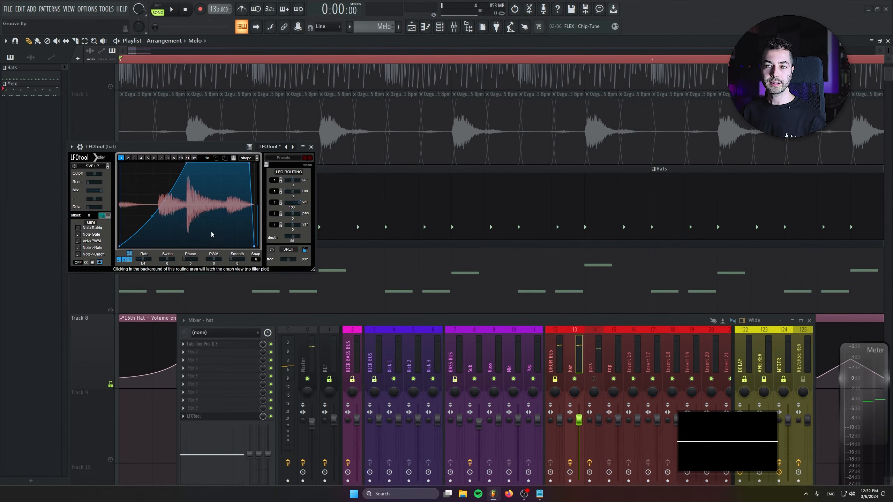
pyautogui.moveTo(292, 236); pyautogui.dragTo(287, 236)
pyautogui.press('space')
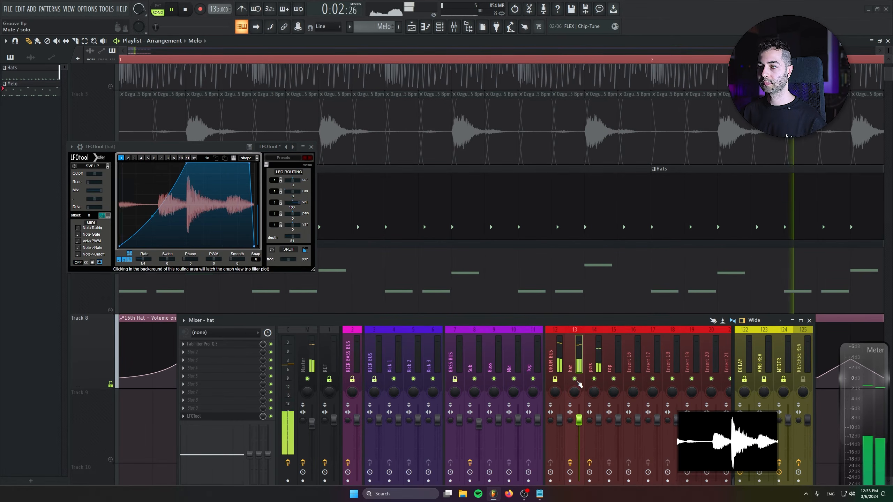
pyautogui.click(311, 146)
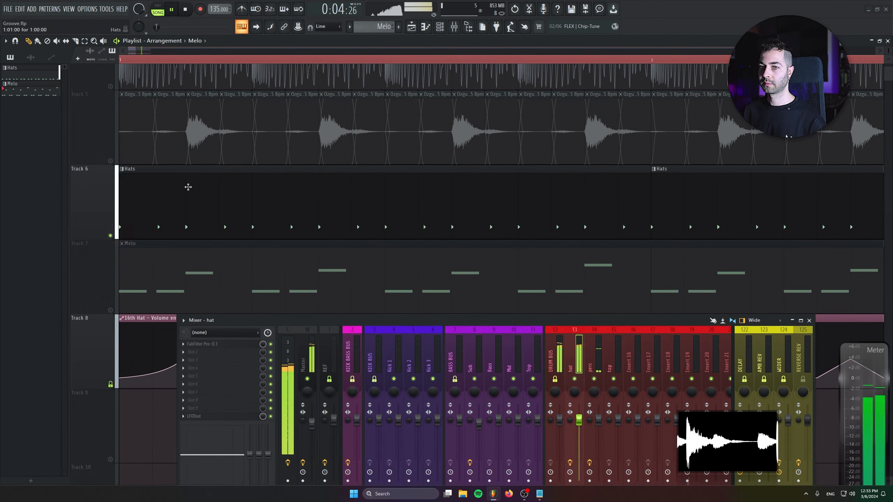
# - Bring all playlist tracks back into playback and mute the perc and top mixer channels to hear the hat pumping
pyautogui.rightClick(110, 161)
pyautogui.rightClick(110, 161)
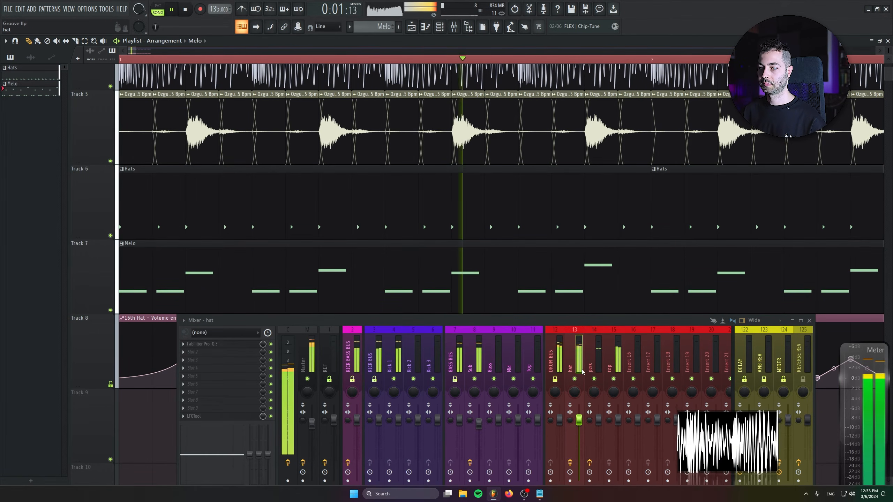
pyautogui.scroll(1, 445, 243)
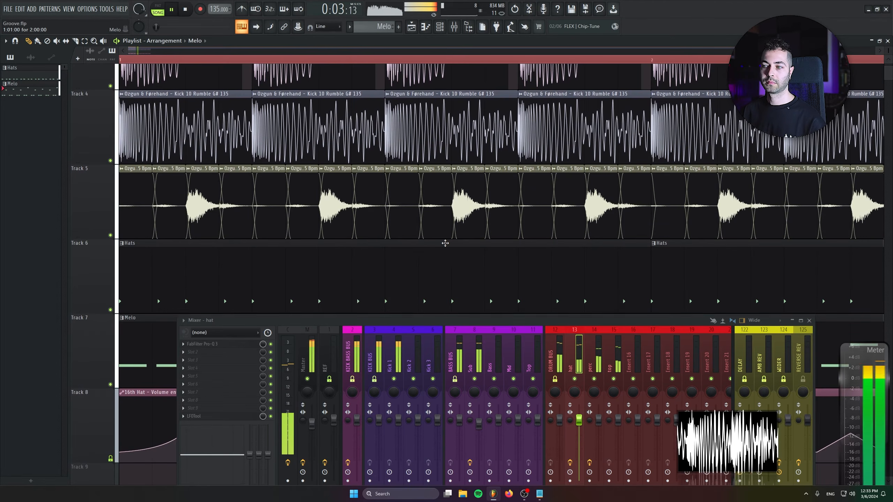
pyautogui.click(593, 379)
pyautogui.click(614, 379)
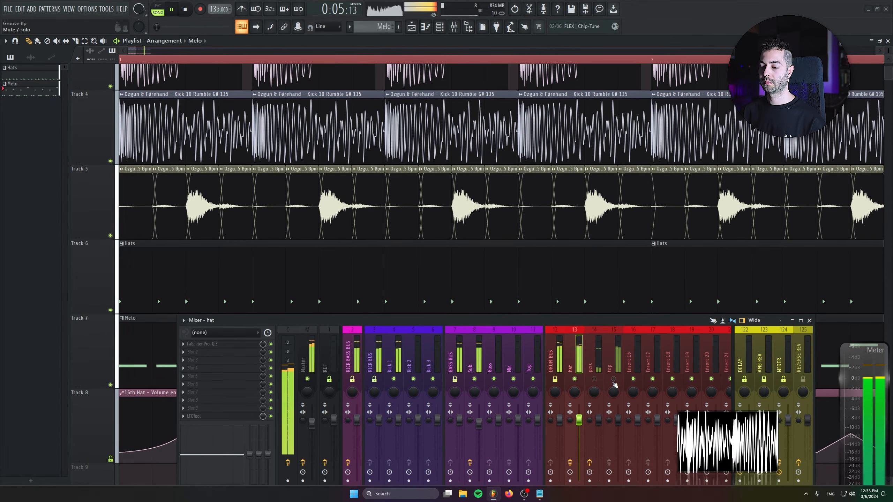
pyautogui.scroll(-8, 548, 338)
pyautogui.scroll(8, 548, 334)
# - Audition the hat's LFOTool at depth 100, then bring the depth back to about 50
pyautogui.click(194, 416)
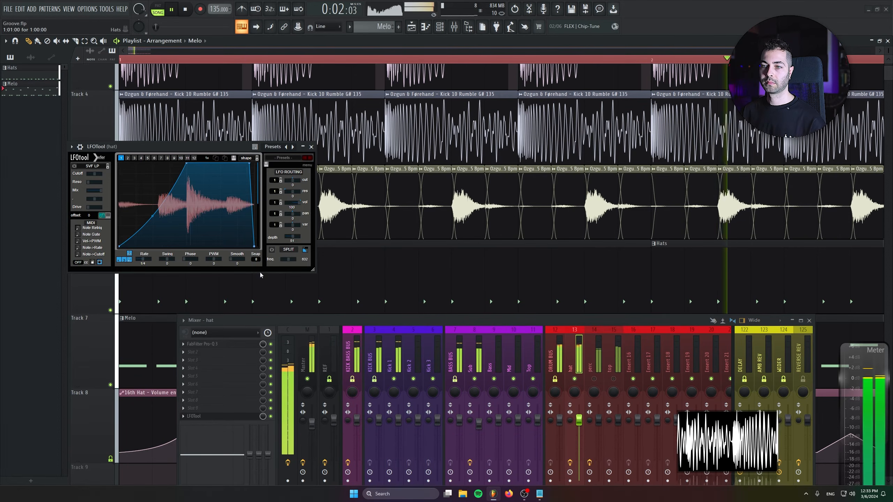
pyautogui.moveTo(293, 237); pyautogui.dragTo(471, 251)
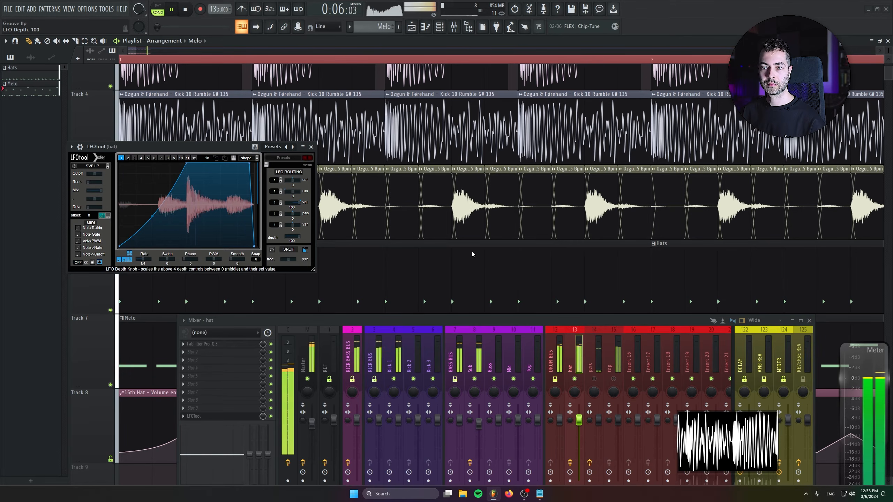
pyautogui.press('space')
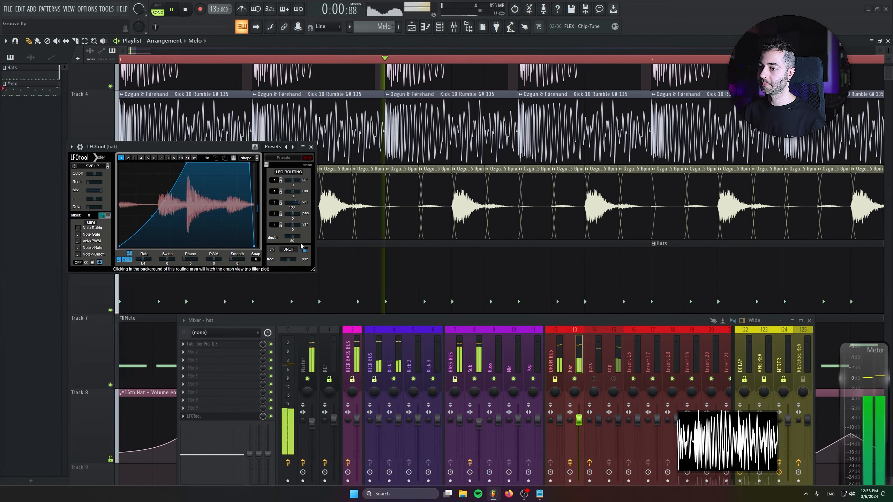
pyautogui.press('space')
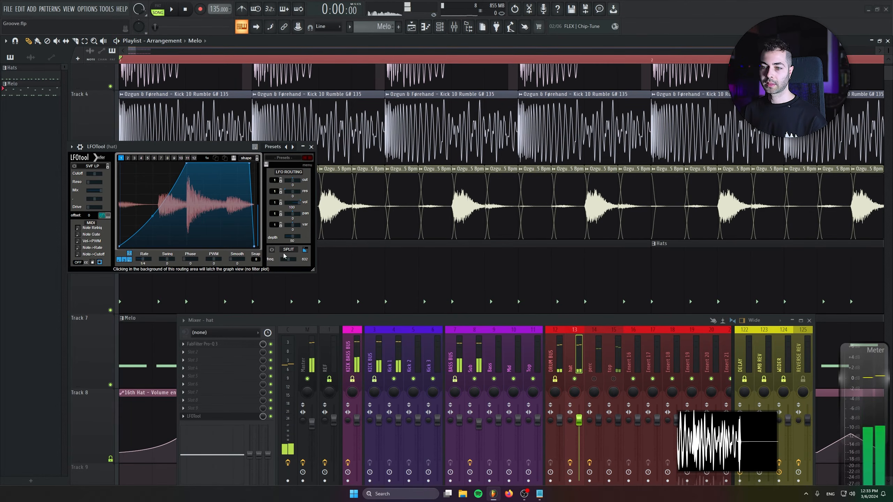
# - Copy the hat's LFOTool with its current settings onto the top mixer channel
pyautogui.click(183, 418)
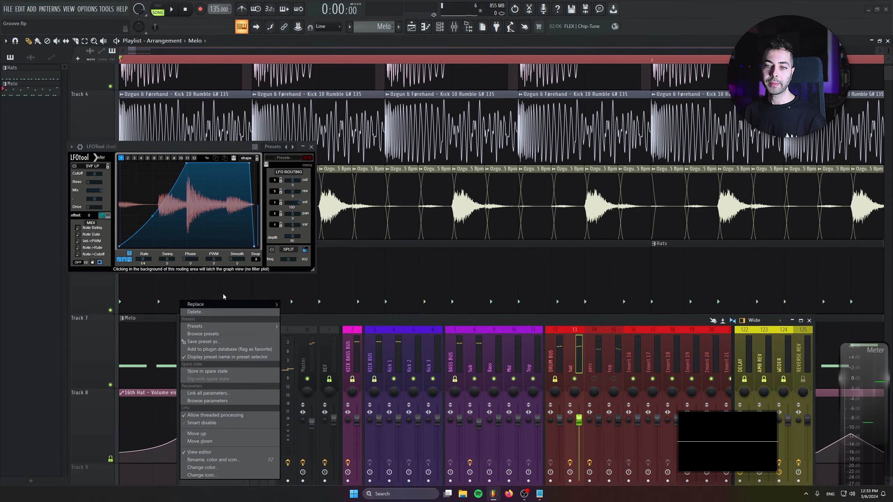
pyautogui.moveTo(201, 342); pyautogui.dragTo(590, 390)
pyautogui.moveTo(614, 349); pyautogui.dragTo(615, 351)
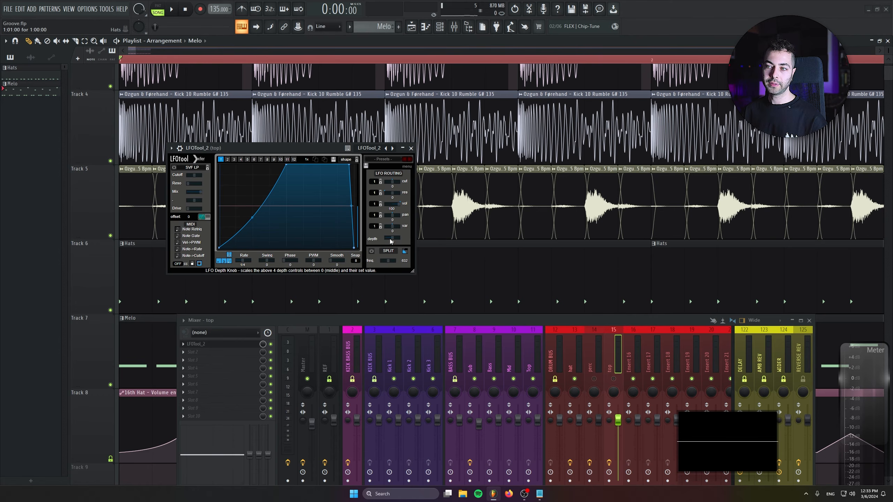
# - Solo the top channel, set its LFOTool depth to about 27, then restore all mixer channels and audition the full loop
pyautogui.rightClick(622, 380)
pyautogui.rightClick(614, 379)
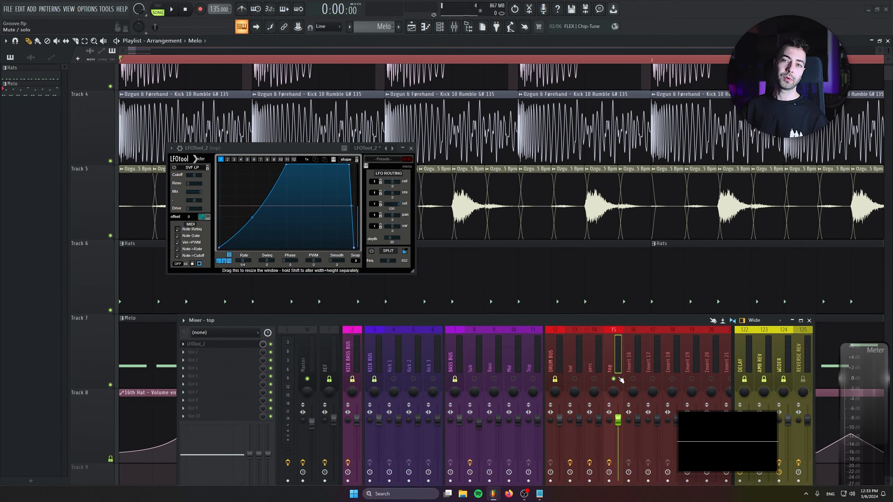
pyautogui.moveTo(281, 148); pyautogui.dragTo(271, 194)
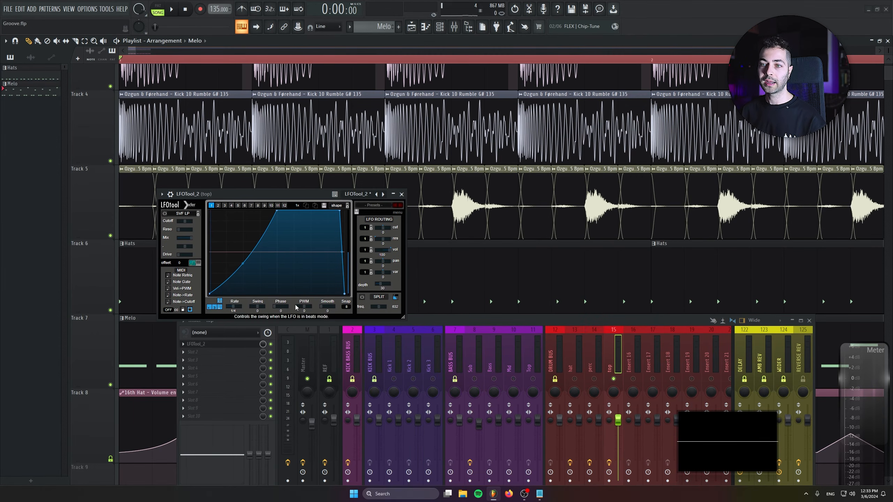
pyautogui.moveTo(276, 194); pyautogui.dragTo(251, 265)
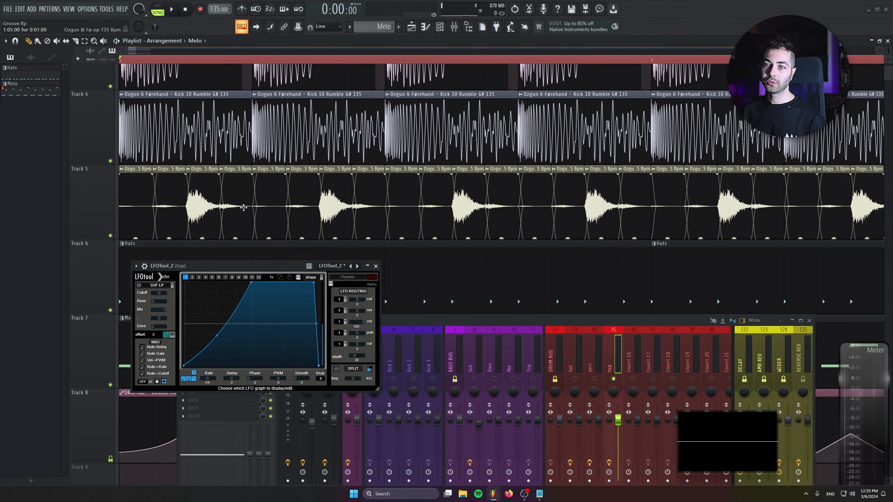
pyautogui.moveTo(357, 356)
pyautogui.mouseDown()
pyautogui.moveTo(291, 358)
pyautogui.moveTo(360, 365)
pyautogui.mouseUp()
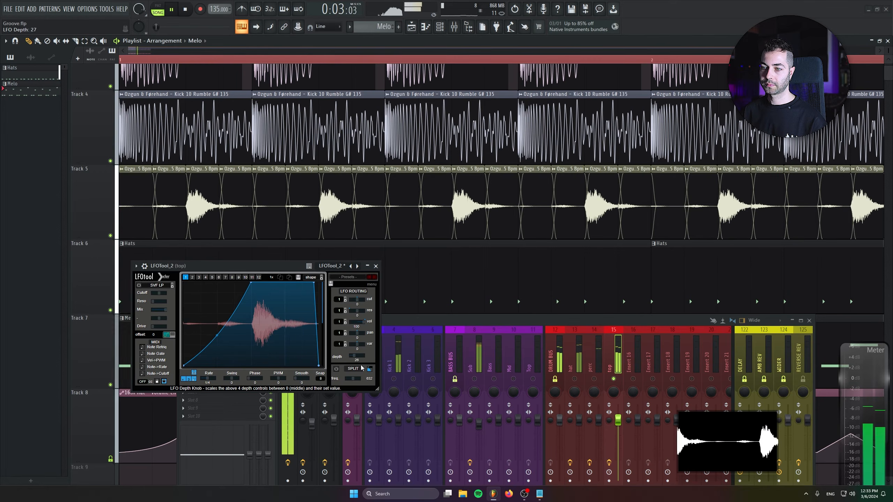
pyautogui.press('space')
pyautogui.rightClick(614, 379)
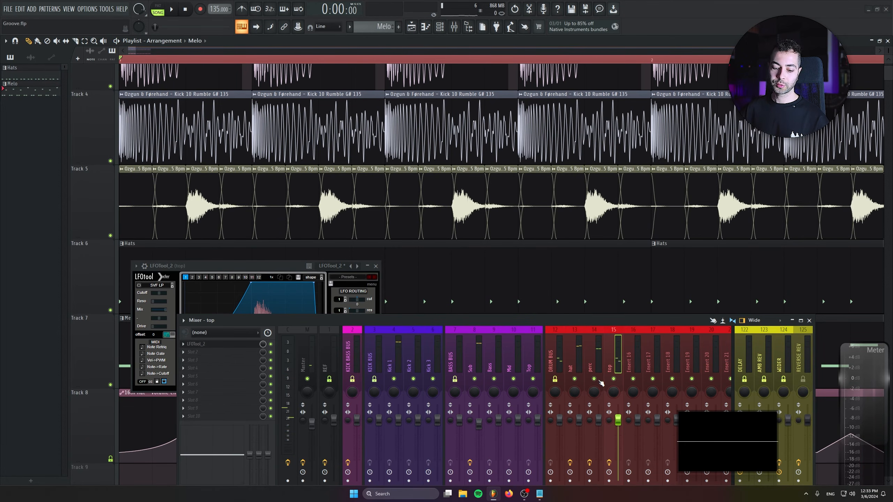
pyautogui.press('space')
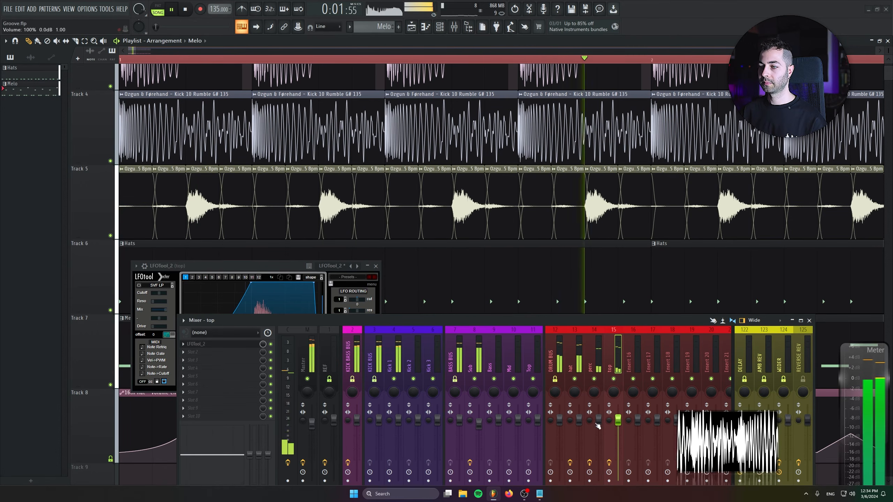
# - Lower the perc mixer channel's volume to about -2 dB and close the LFOTool window
pyautogui.moveTo(599, 420); pyautogui.dragTo(598, 426)
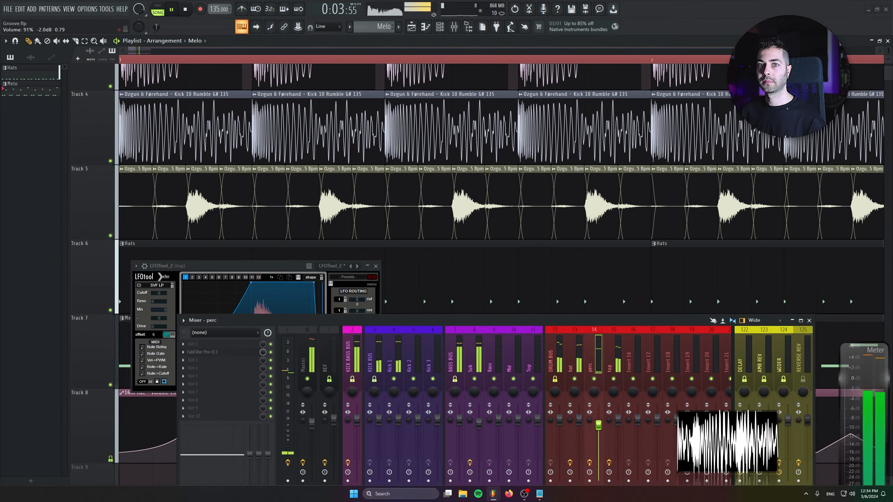
pyautogui.click(375, 266)
# - Solo the hats playlist track and move the 16th Hat decay-time automation track directly beneath it
pyautogui.scroll(-2, 354, 249)
pyautogui.scroll(-5, 354, 249)
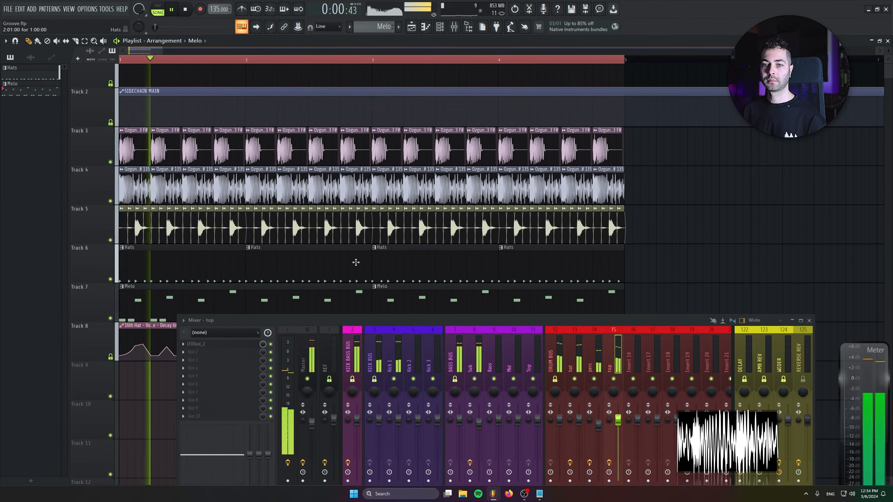
pyautogui.scroll(-3, 385, 183)
pyautogui.rightClick(110, 194)
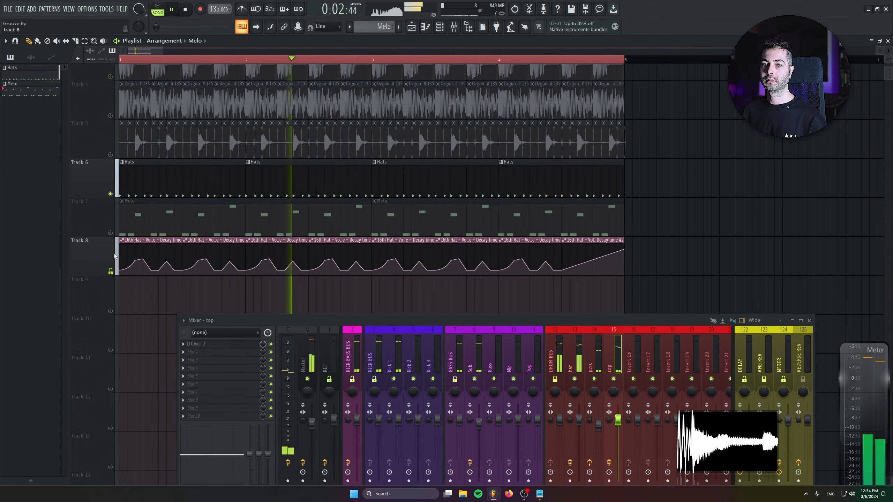
pyautogui.moveTo(115, 256); pyautogui.dragTo(101, 220)
# - Open the 16th Hat decay-time automation clip, reduce its output max level to about 41%, audition it and close the editor
pyautogui.press('space')
pyautogui.doubleClick(206, 200)
pyautogui.moveTo(172, 105); pyautogui.dragTo(194, 178)
pyautogui.moveTo(276, 181); pyautogui.dragTo(292, 258)
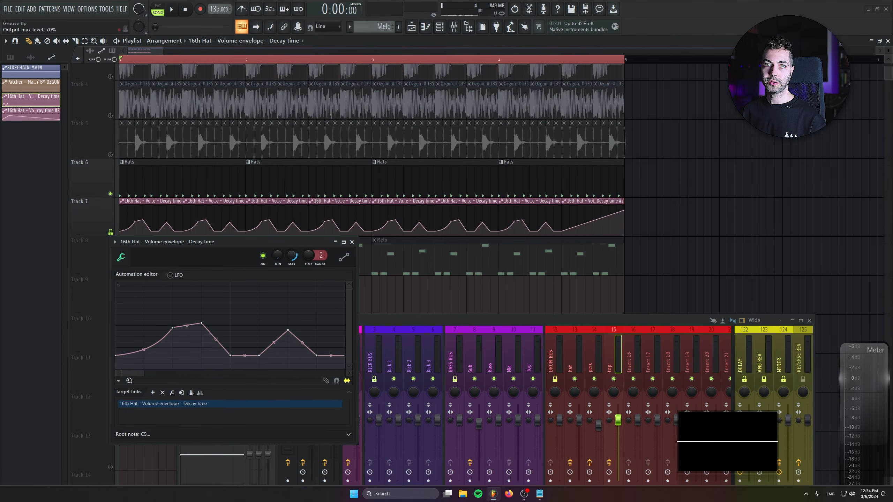
pyautogui.press('space')
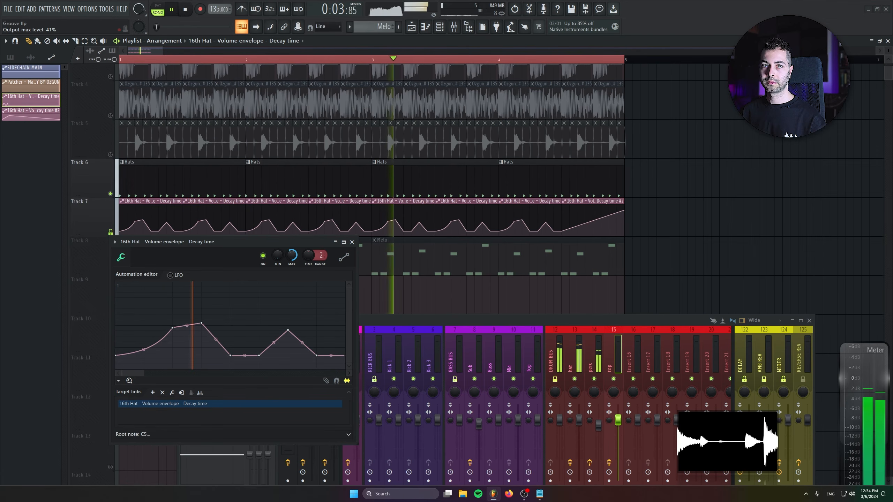
pyautogui.press('space')
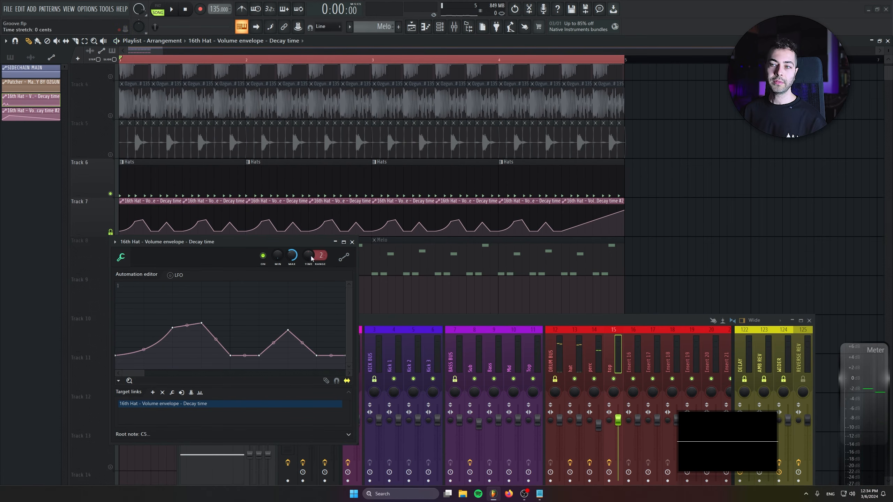
pyautogui.click(352, 242)
# - Restart playback and unsolo the hats track to hear the full loop
pyautogui.rightClick(611, 379)
pyautogui.press('space')
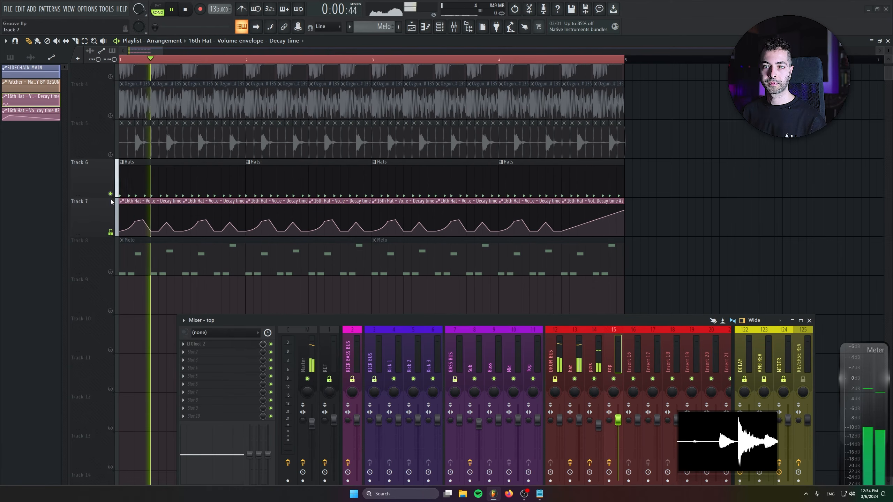
pyautogui.rightClick(110, 194)
# - Lower the perc channel's volume further and bring down the top channel's volume while the loop plays
pyautogui.click(585, 418)
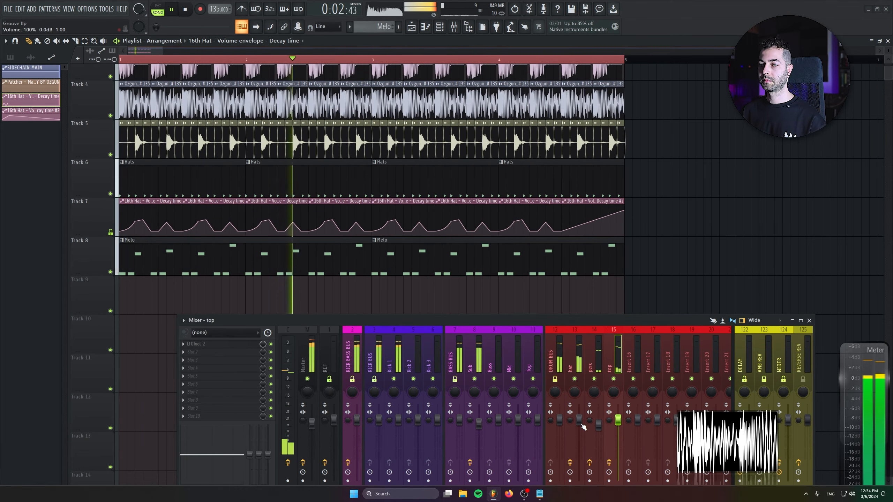
pyautogui.moveTo(598, 426); pyautogui.dragTo(598, 434)
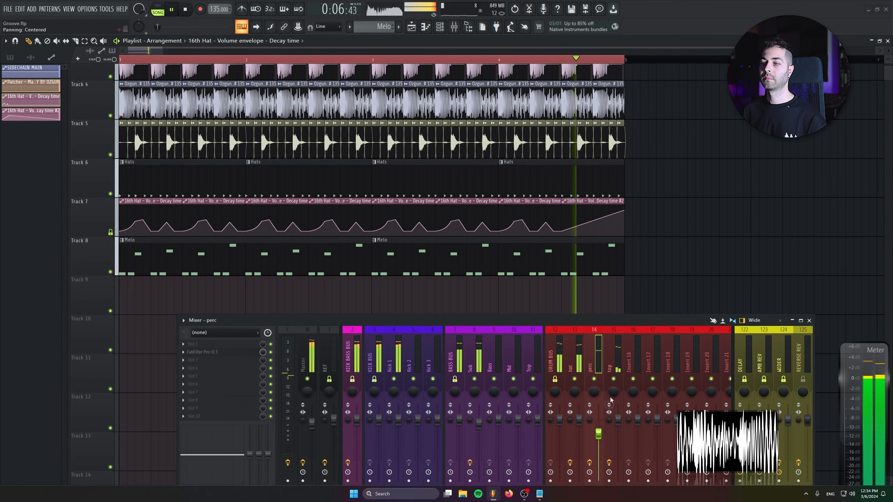
pyautogui.scroll(-3, 563, 373)
pyautogui.moveTo(562, 422)
pyautogui.mouseDown()
pyautogui.moveTo(562, 480)
pyautogui.moveTo(562, 428)
pyautogui.mouseUp()
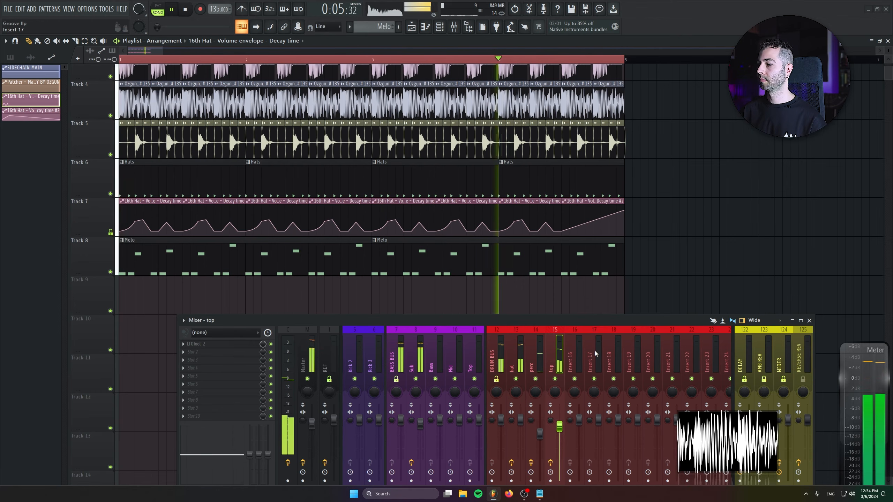
# - Try a Fruity Limiter in the Master channel's second effect slot and close its window
pyautogui.click(306, 350)
pyautogui.click(234, 352)
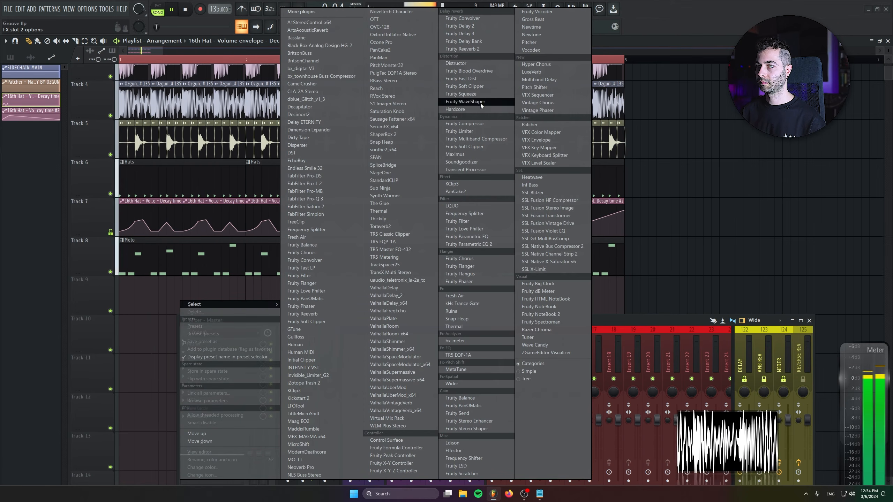
pyautogui.click(480, 131)
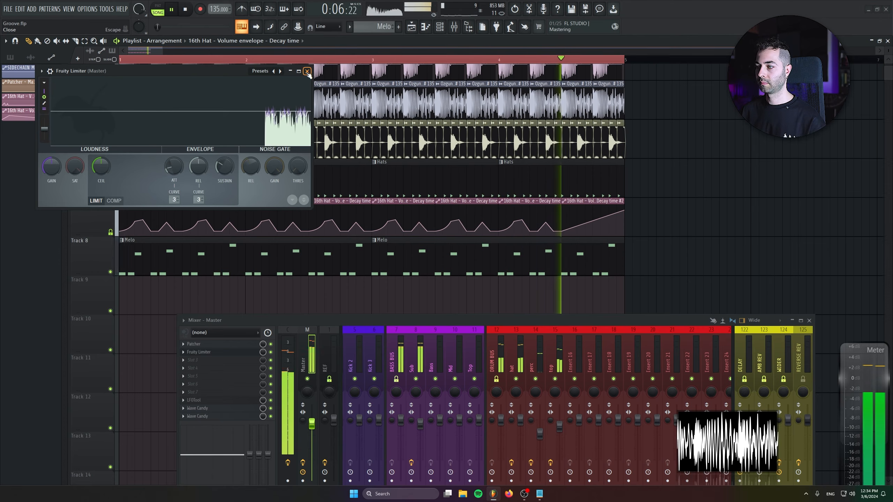
pyautogui.click(307, 71)
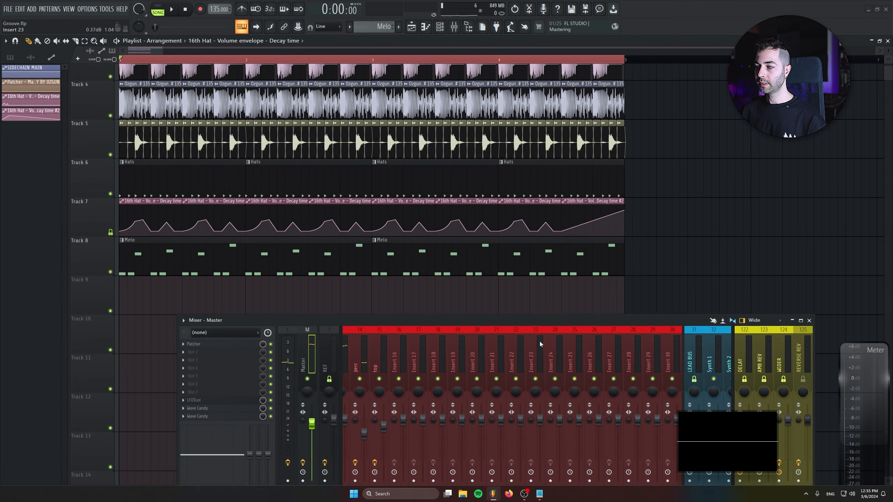
# - Put LFOTool with the rising volume curve in the Melody mixer channel's second effect slot and open it
pyautogui.scroll(3, 402, 348)
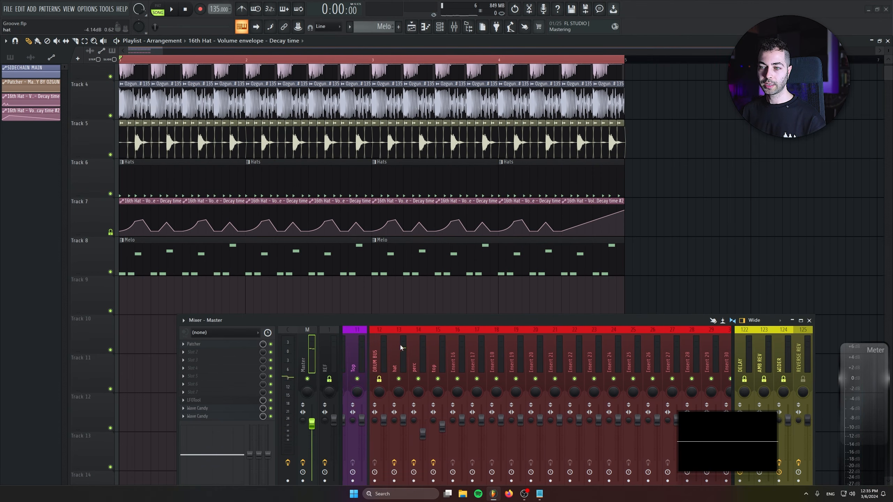
pyautogui.scroll(-7, 583, 348)
pyautogui.click(183, 416)
pyautogui.moveTo(219, 345); pyautogui.dragTo(266, 363)
pyautogui.moveTo(523, 360); pyautogui.dragTo(541, 360)
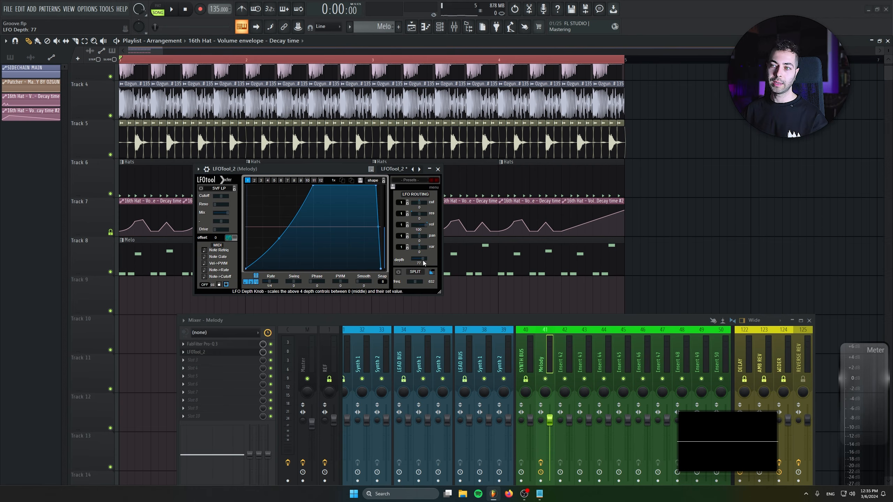
# - Reduce the Melody channel's LFOTool depth during playback, close the plugin and audition the full loop
pyautogui.press('space')
pyautogui.moveTo(422, 261)
pyautogui.mouseDown()
pyautogui.moveTo(436, 263)
pyautogui.moveTo(421, 266)
pyautogui.mouseUp()
pyautogui.click(437, 169)
pyautogui.scroll(-3, 605, 221)
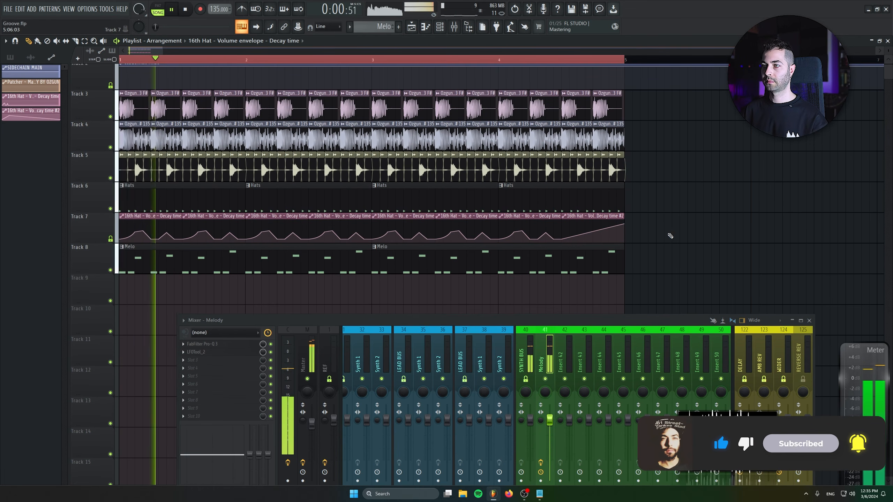